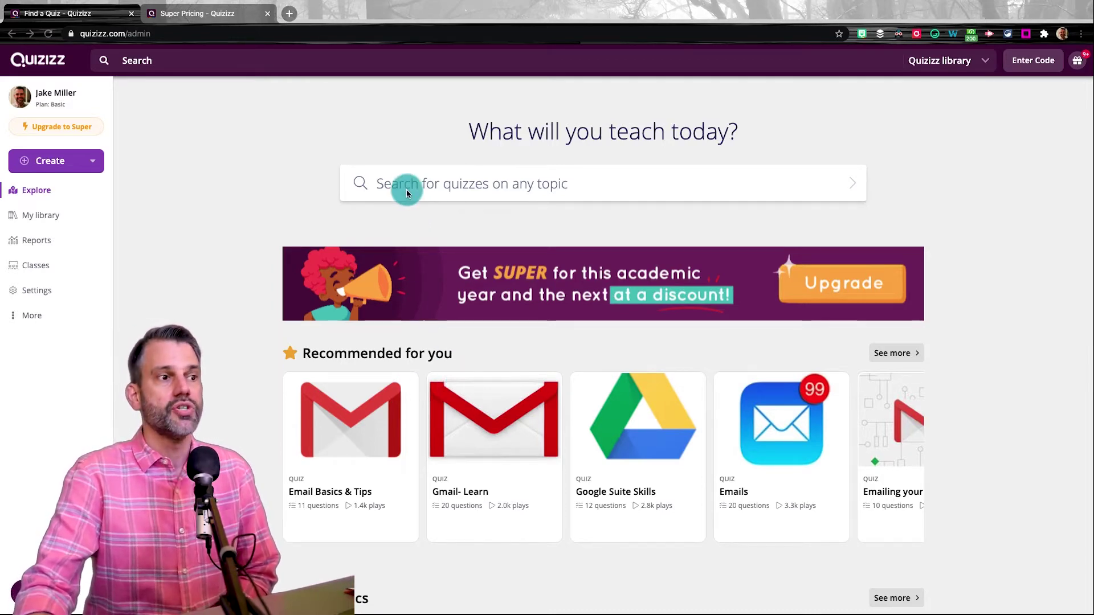
- Look through the recommended and subject-based quizzes on the Explore page
{"action": "scroll", "coordinate": [404, 196], "scroll_direction": "down", "scroll_amount": 3}
{"action": "scroll", "coordinate": [402, 201], "scroll_direction": "down", "scroll_amount": 2}
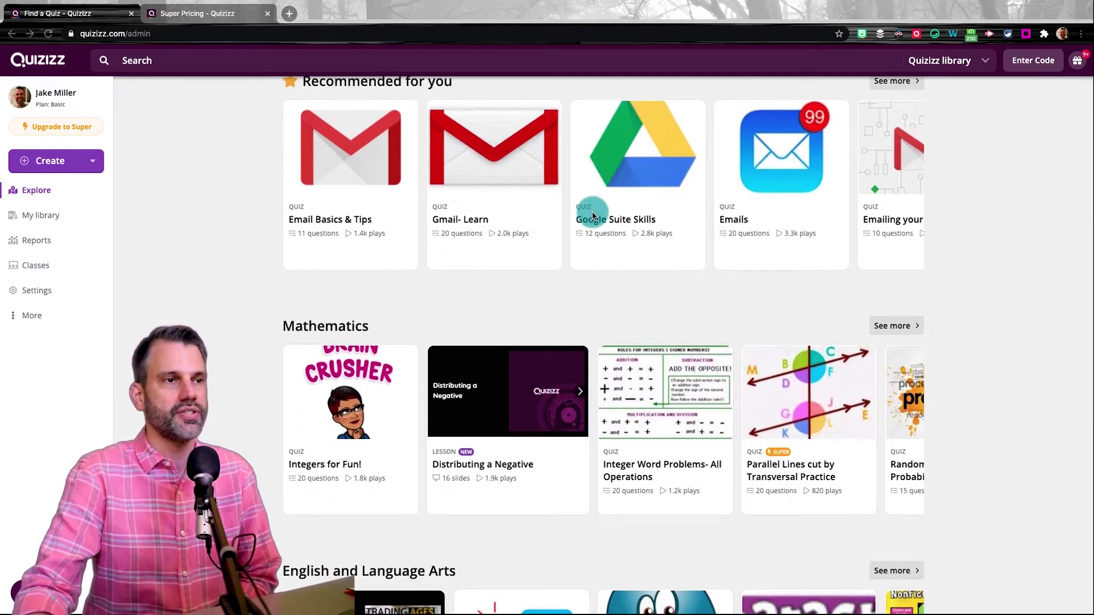
{"action": "scroll", "coordinate": [592, 215], "scroll_direction": "down", "scroll_amount": 6}
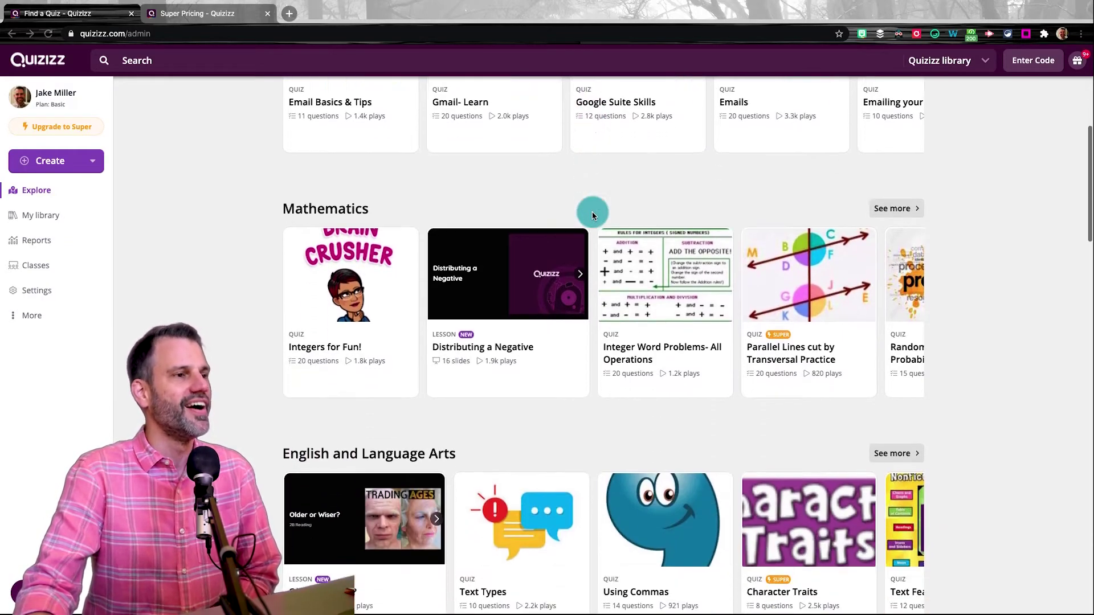
{"action": "scroll", "coordinate": [593, 215], "scroll_direction": "down", "scroll_amount": 4}
{"action": "scroll", "coordinate": [593, 215], "scroll_direction": "up", "scroll_amount": 14}
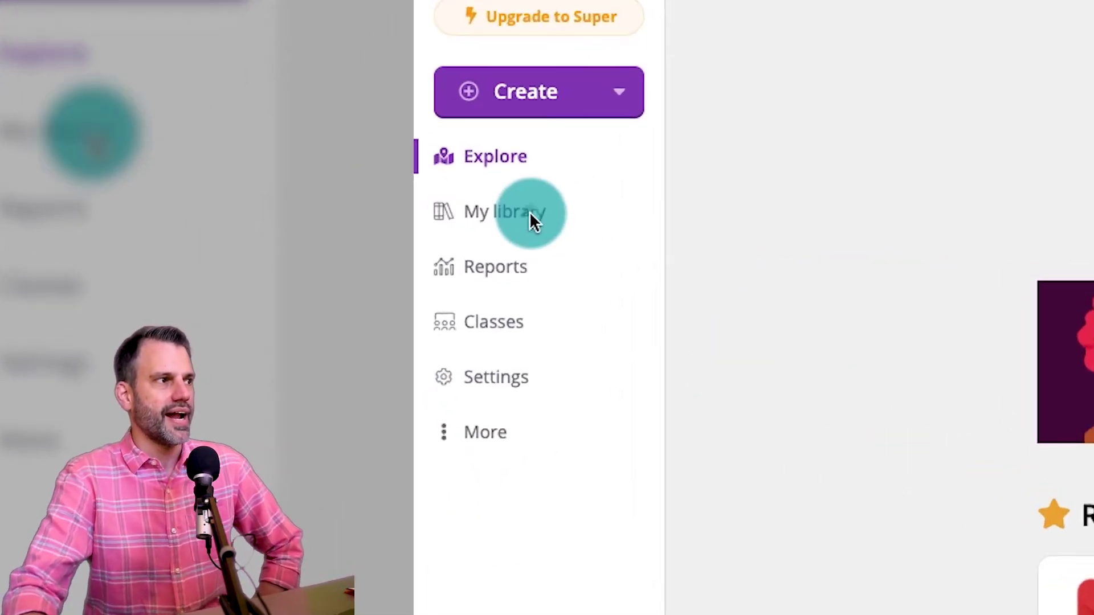
- Open the non-draft 9-question Tacos Quiz from the personal library and start assigning it as homework
{"action": "left_click", "coordinate": [529, 224]}
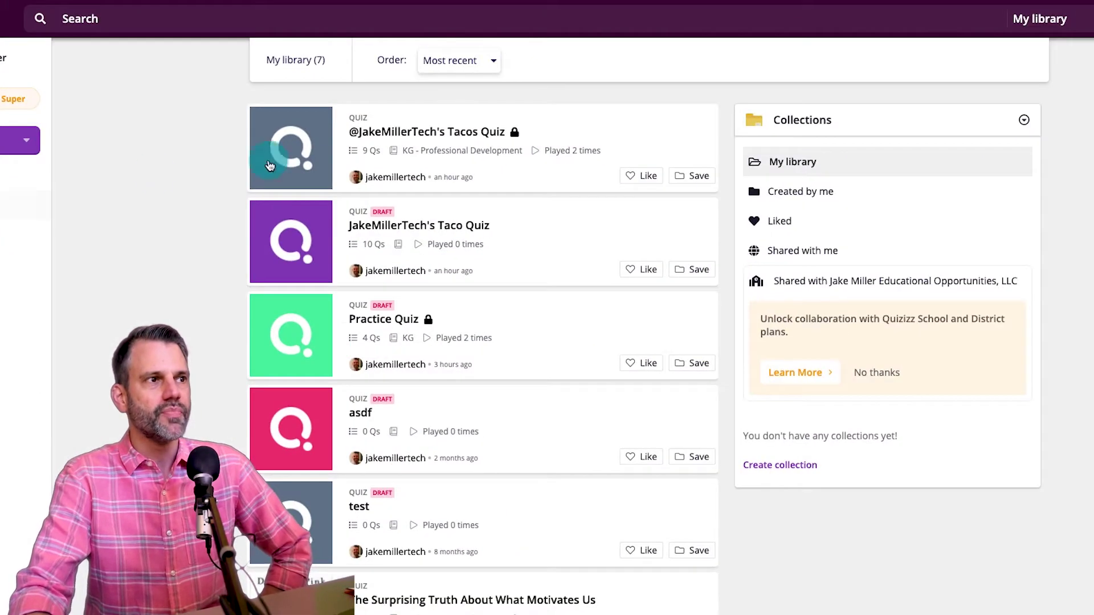
{"action": "left_click", "coordinate": [603, 130]}
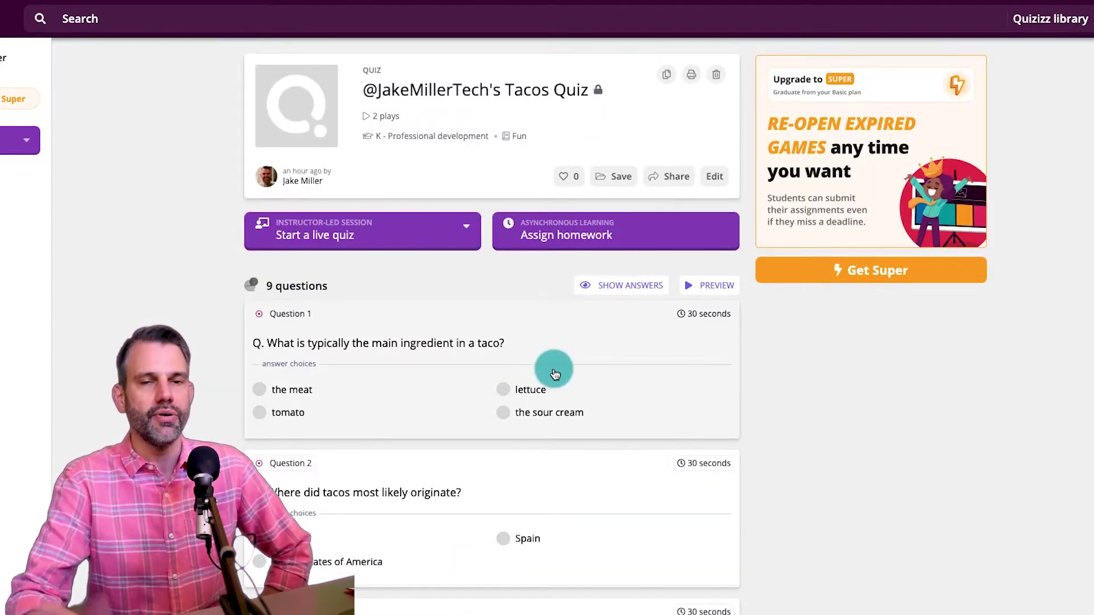
{"action": "left_click", "coordinate": [593, 229]}
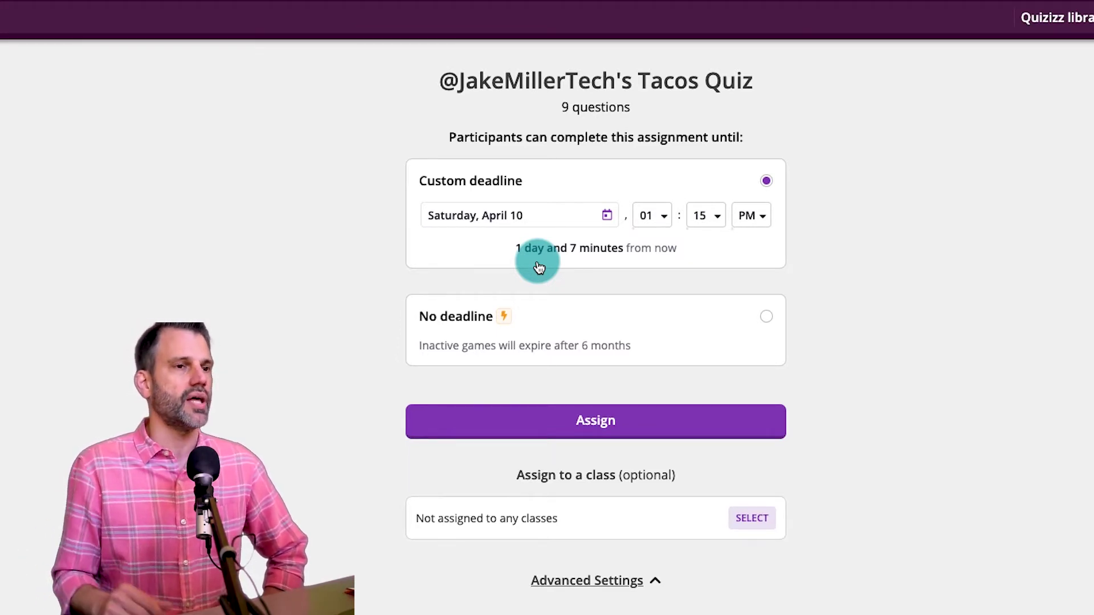
- Set the assignment's custom deadline to Friday, April 23, with the time at 11:45
{"action": "left_click", "coordinate": [520, 219]}
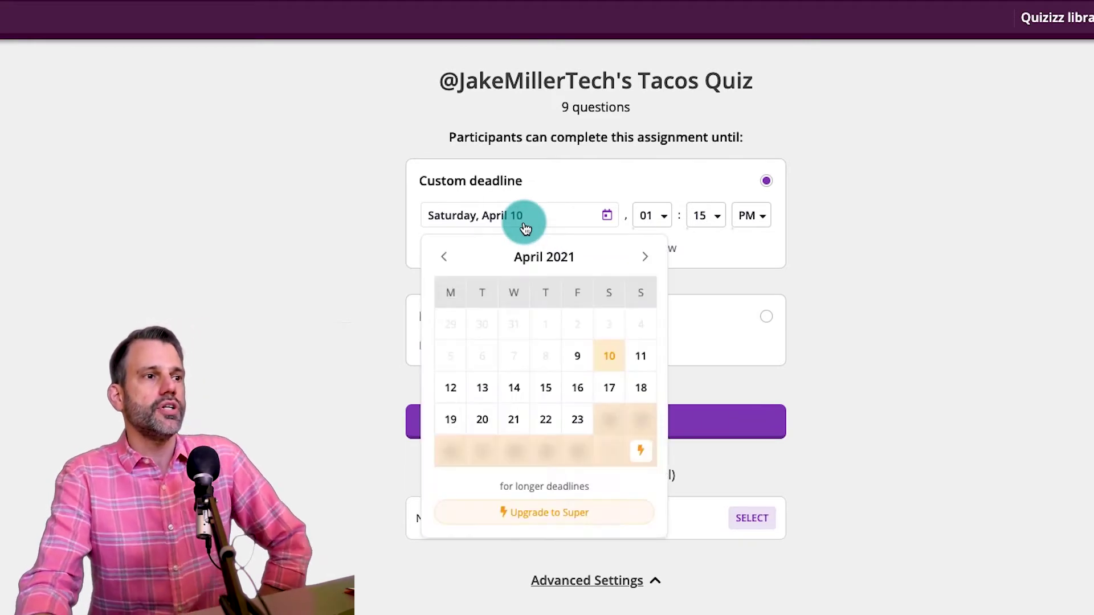
{"action": "scroll", "coordinate": [557, 371], "scroll_direction": "down", "scroll_amount": 2}
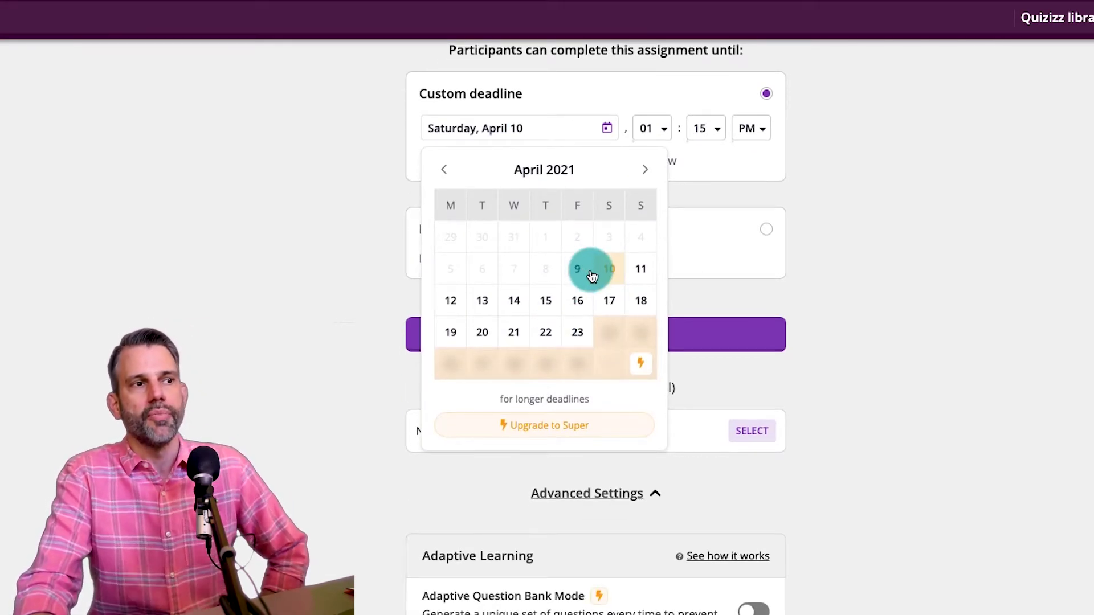
{"action": "scroll", "coordinate": [599, 285], "scroll_direction": "down", "scroll_amount": 1}
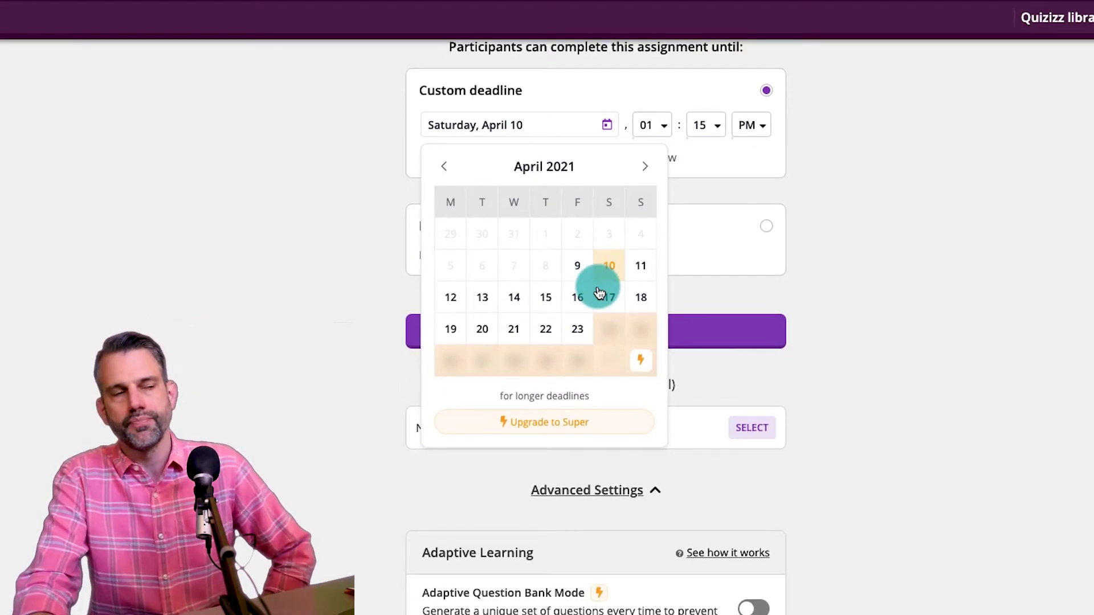
{"action": "left_click", "coordinate": [578, 332]}
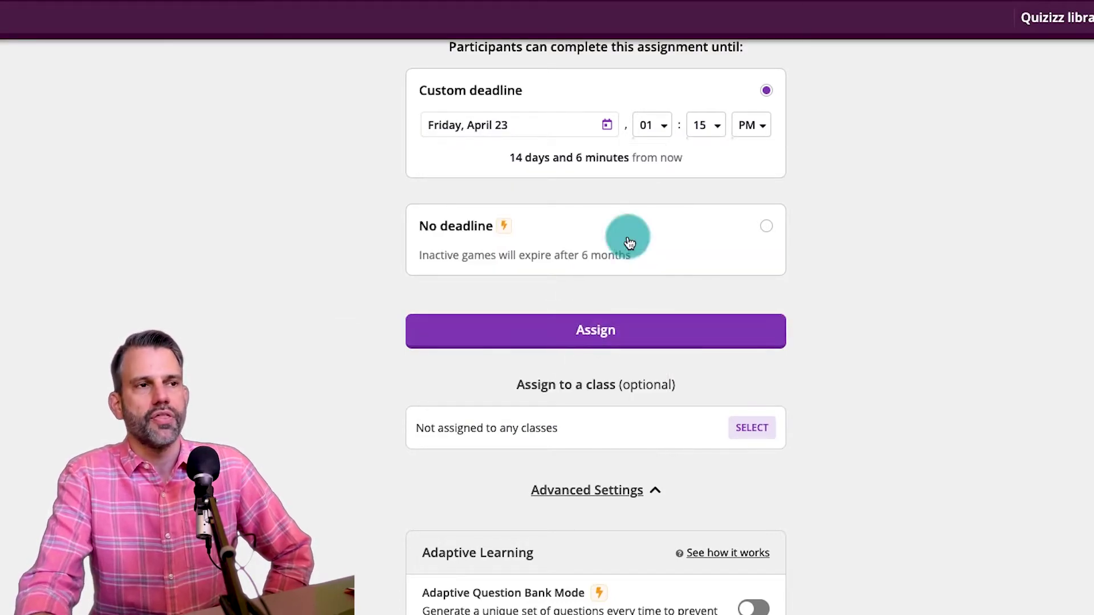
{"action": "left_click", "coordinate": [663, 130]}
{"action": "scroll", "coordinate": [663, 339], "scroll_direction": "down", "scroll_amount": 3}
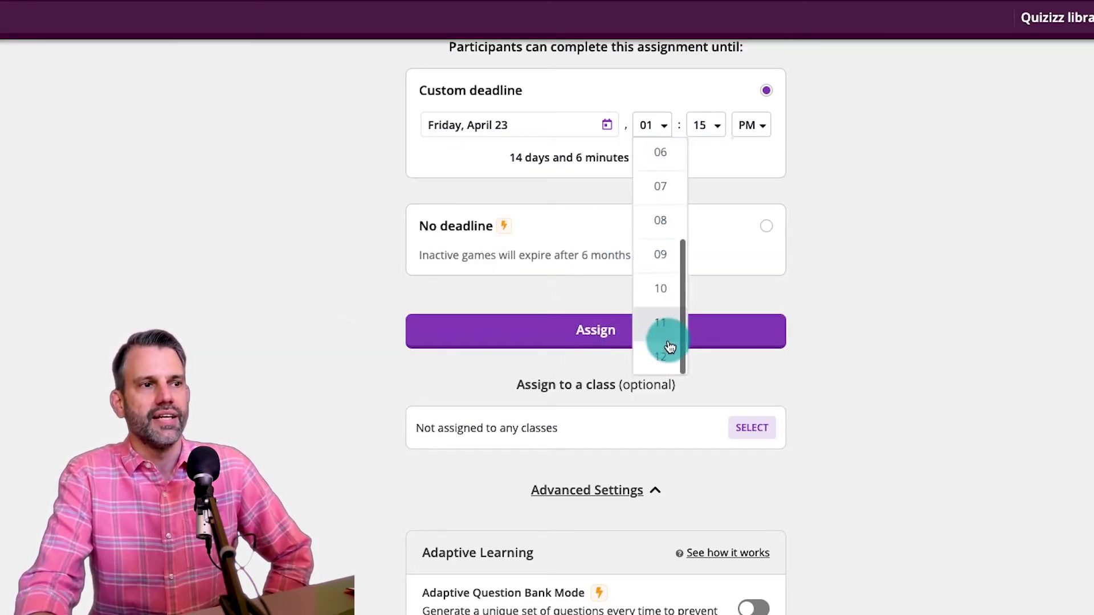
{"action": "left_click", "coordinate": [664, 344]}
{"action": "left_click", "coordinate": [711, 127]}
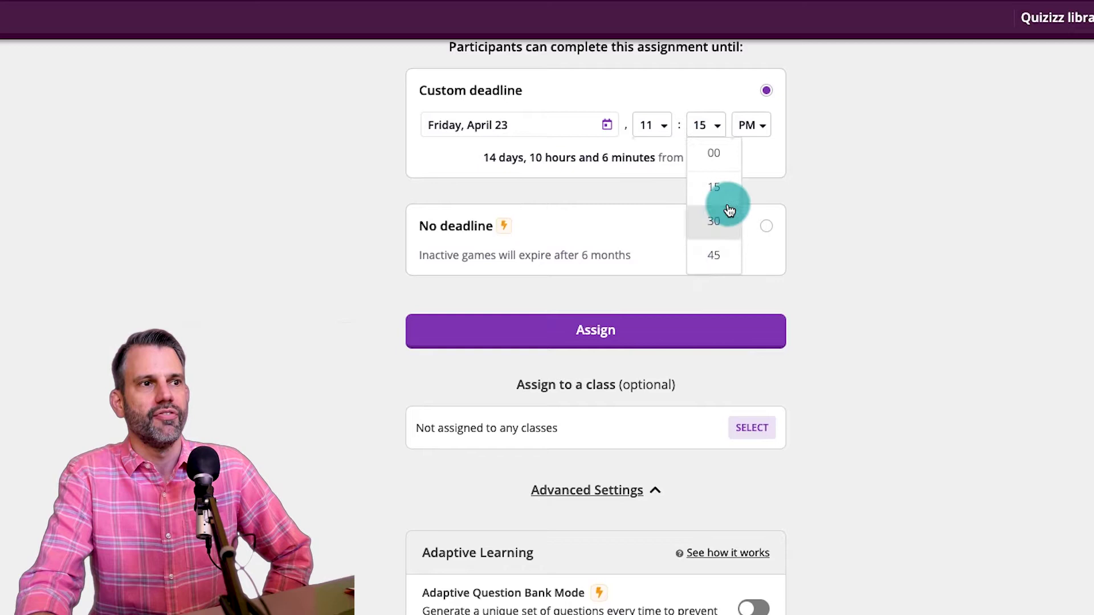
{"action": "left_click", "coordinate": [713, 256]}
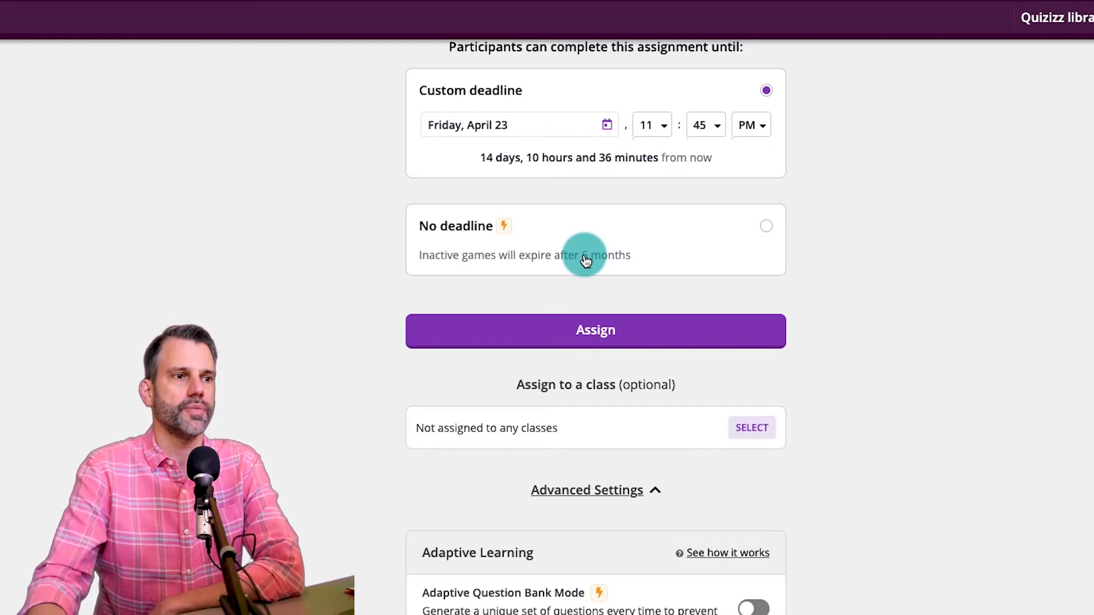
- Review the optional class assignment, the Adaptive Question Bank Mode setting and the general settings of the homework
{"action": "scroll", "coordinate": [884, 260], "scroll_direction": "down", "scroll_amount": 2}
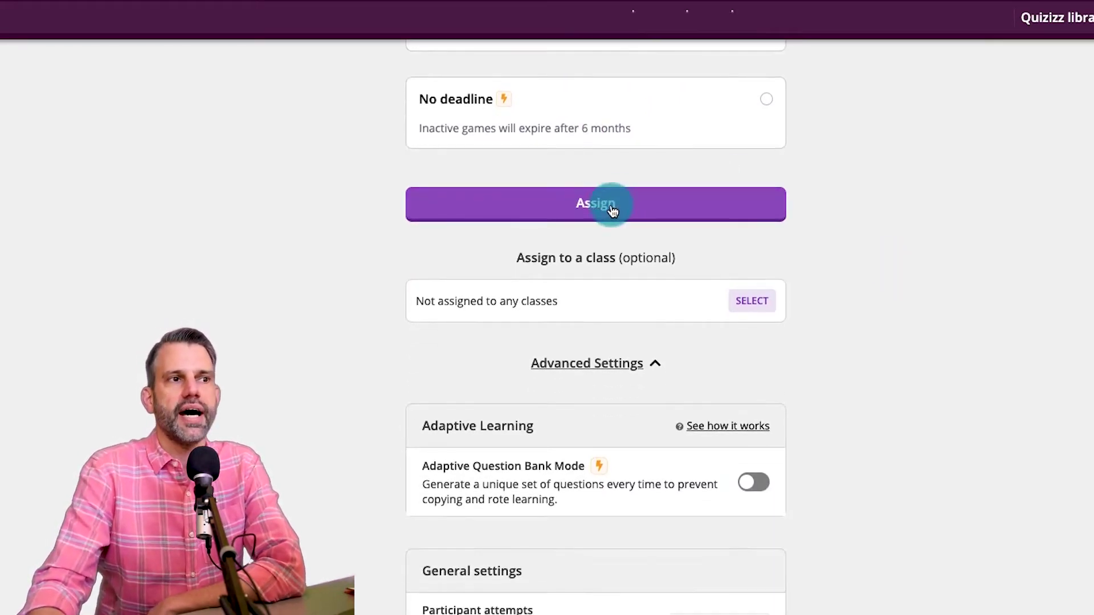
{"action": "scroll", "coordinate": [785, 217], "scroll_direction": "down", "scroll_amount": 4}
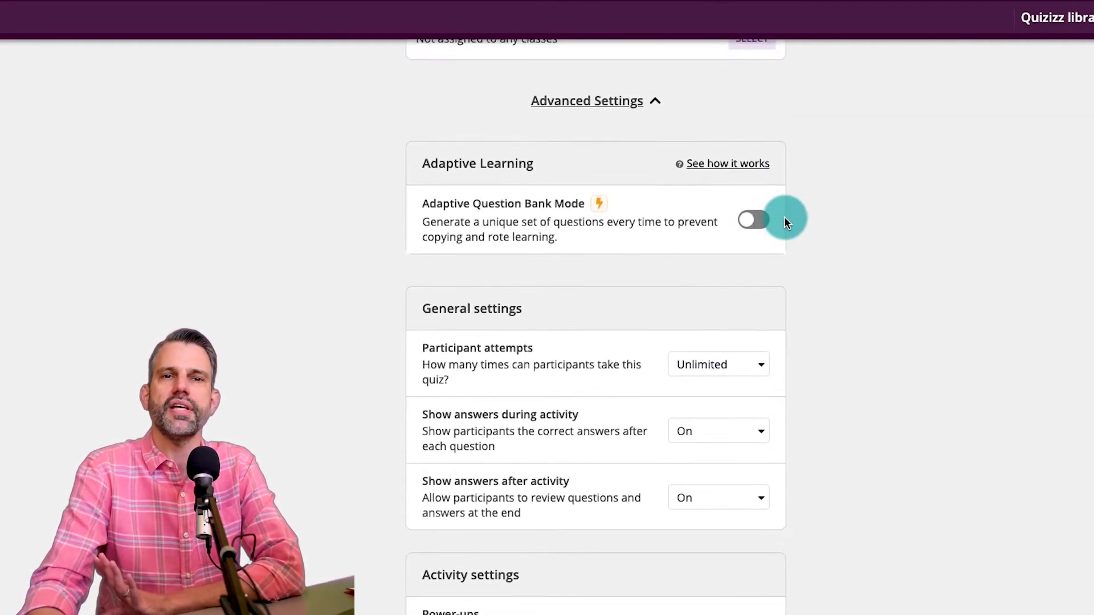
{"action": "scroll", "coordinate": [918, 169], "scroll_direction": "up", "scroll_amount": 2}
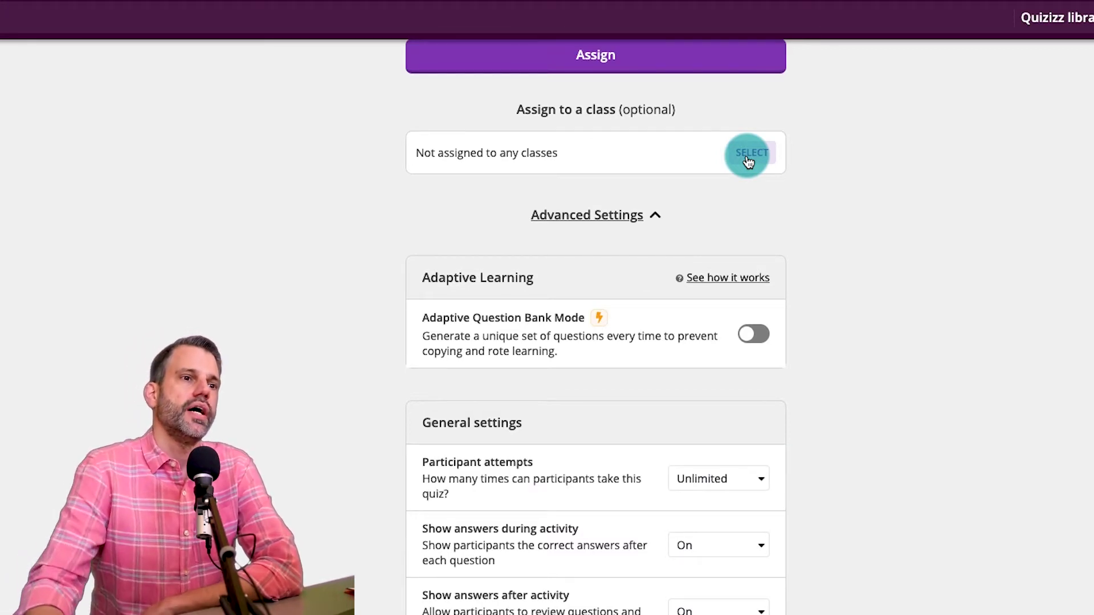
{"action": "scroll", "coordinate": [746, 167], "scroll_direction": "down", "scroll_amount": 1}
{"action": "scroll", "coordinate": [746, 168], "scroll_direction": "down", "scroll_amount": 2}
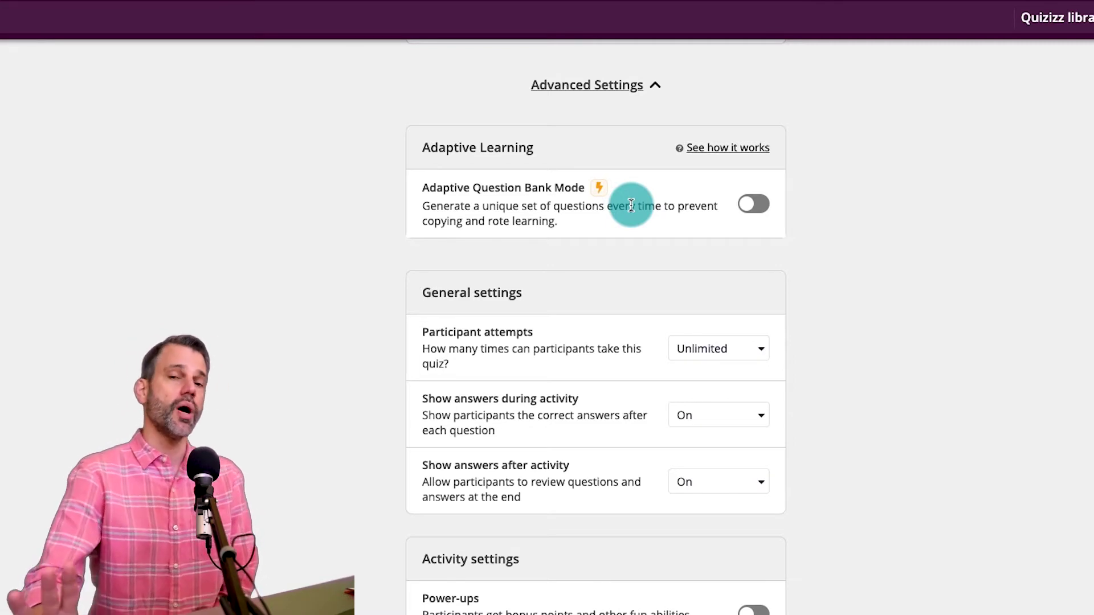
{"action": "scroll", "coordinate": [631, 205], "scroll_direction": "down", "scroll_amount": 4}
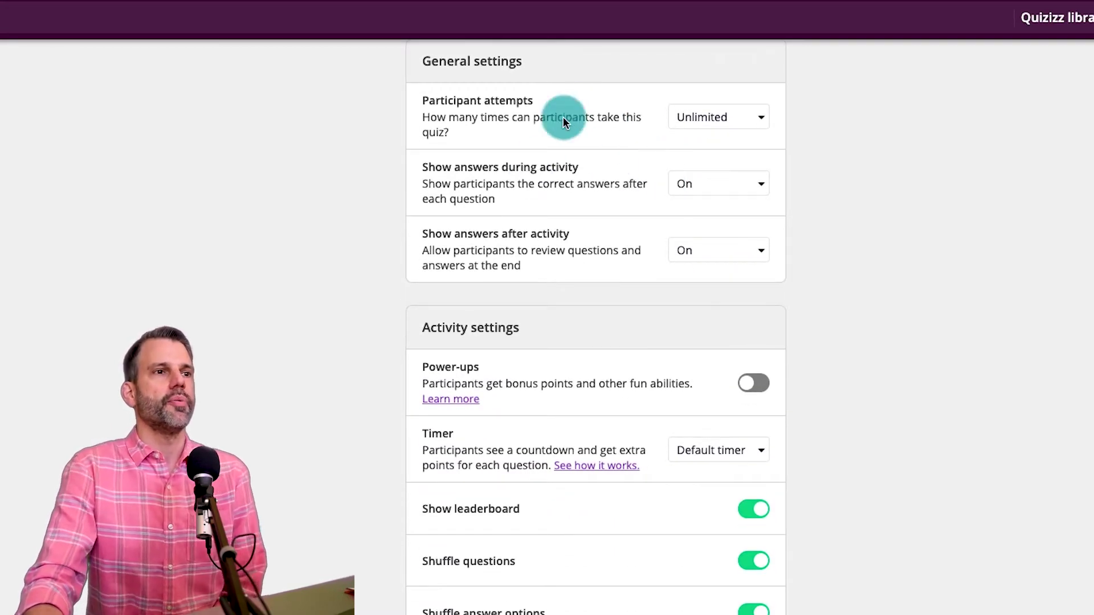
- Examine the available choices for participant attempts and for showing answers during and after the activity
{"action": "left_click", "coordinate": [743, 120]}
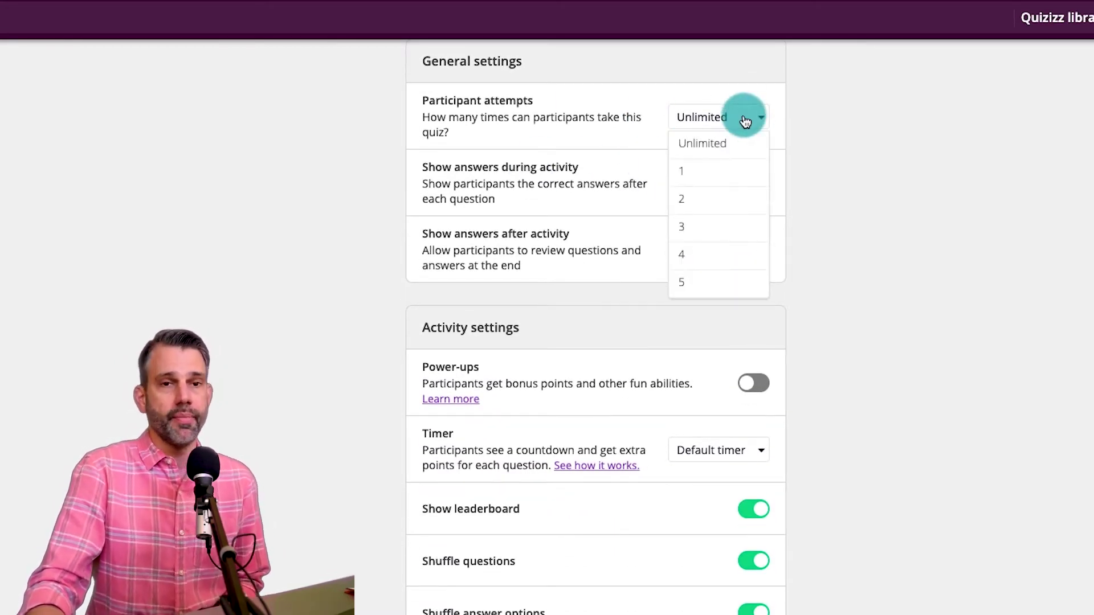
{"action": "scroll", "coordinate": [734, 174], "scroll_direction": "down", "scroll_amount": 5}
{"action": "scroll", "coordinate": [734, 172], "scroll_direction": "up", "scroll_amount": 6}
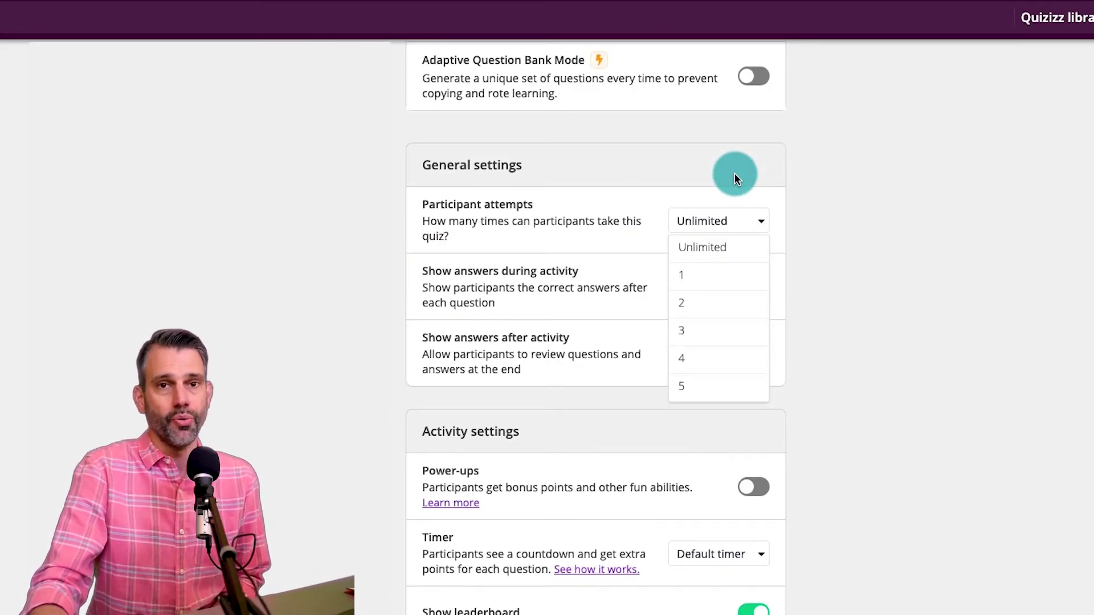
{"action": "left_click", "coordinate": [741, 173]}
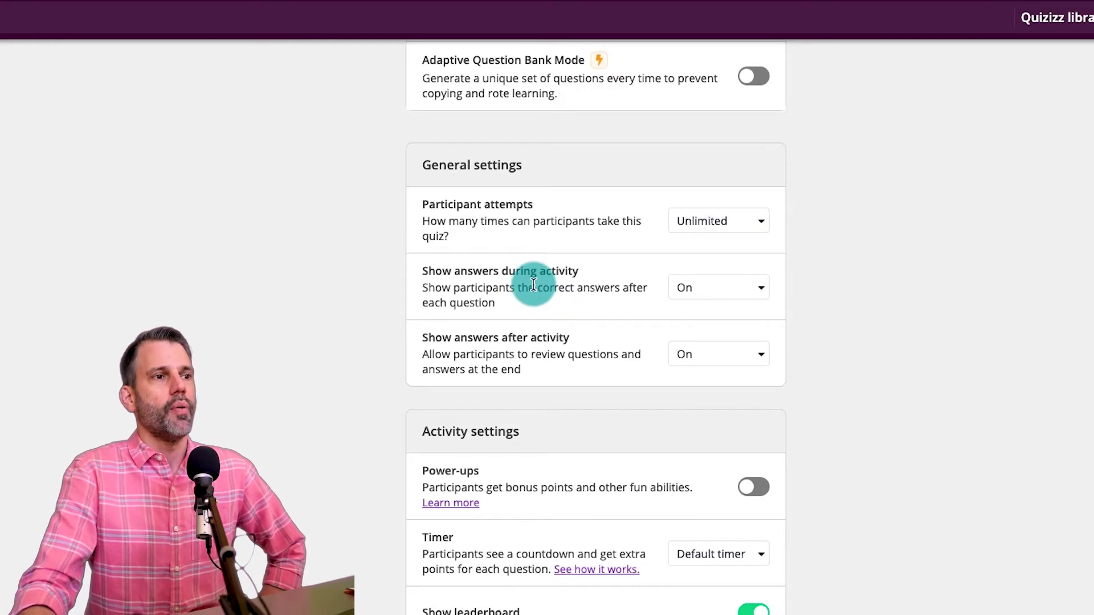
{"action": "left_click", "coordinate": [687, 301]}
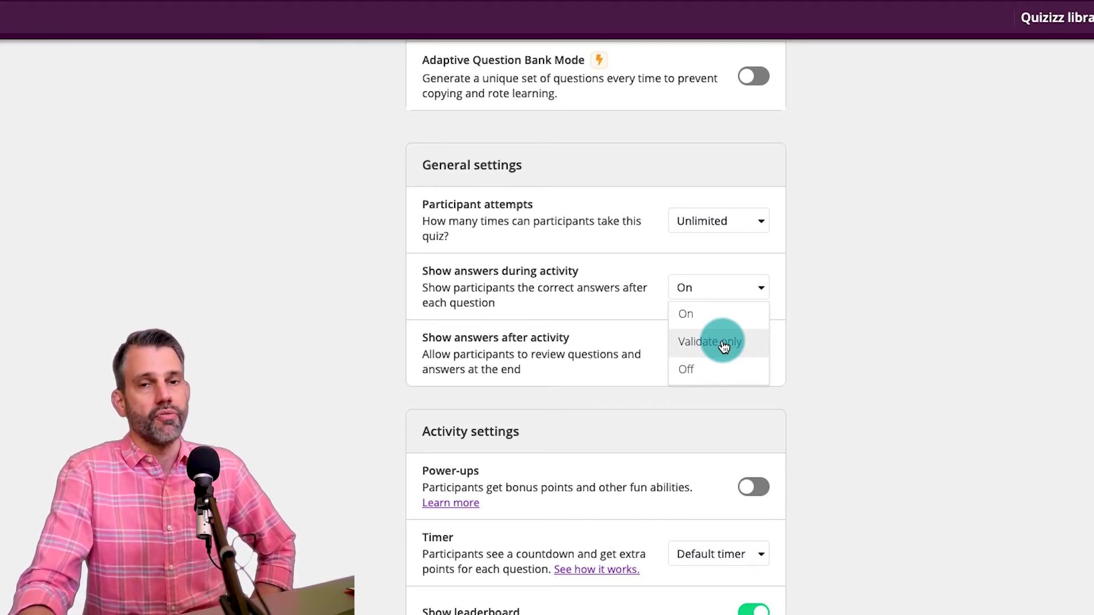
{"action": "left_click", "coordinate": [682, 303]}
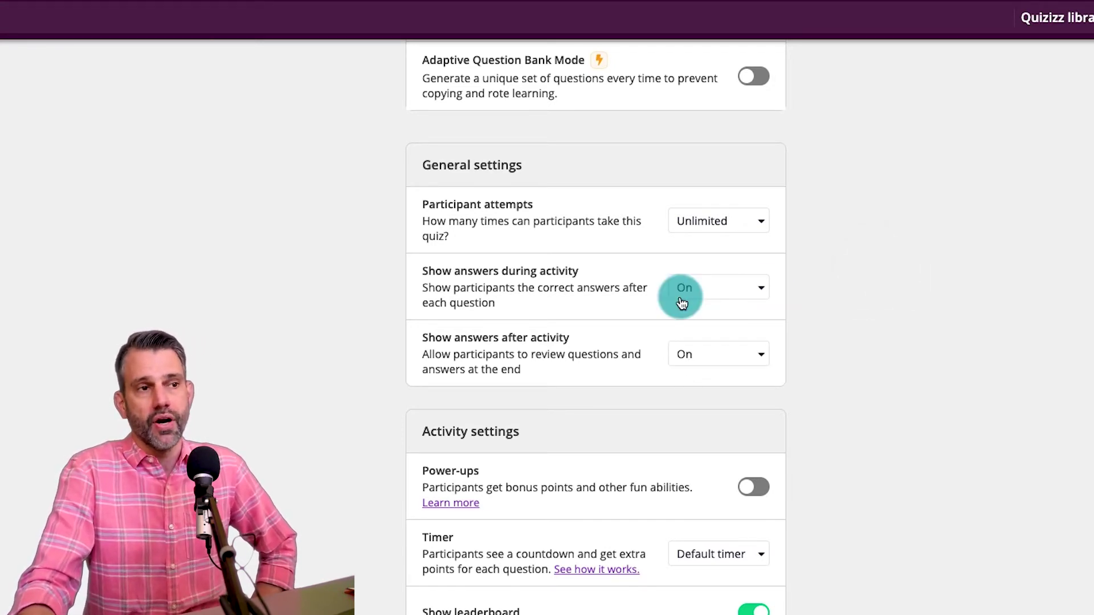
{"action": "left_click", "coordinate": [688, 357]}
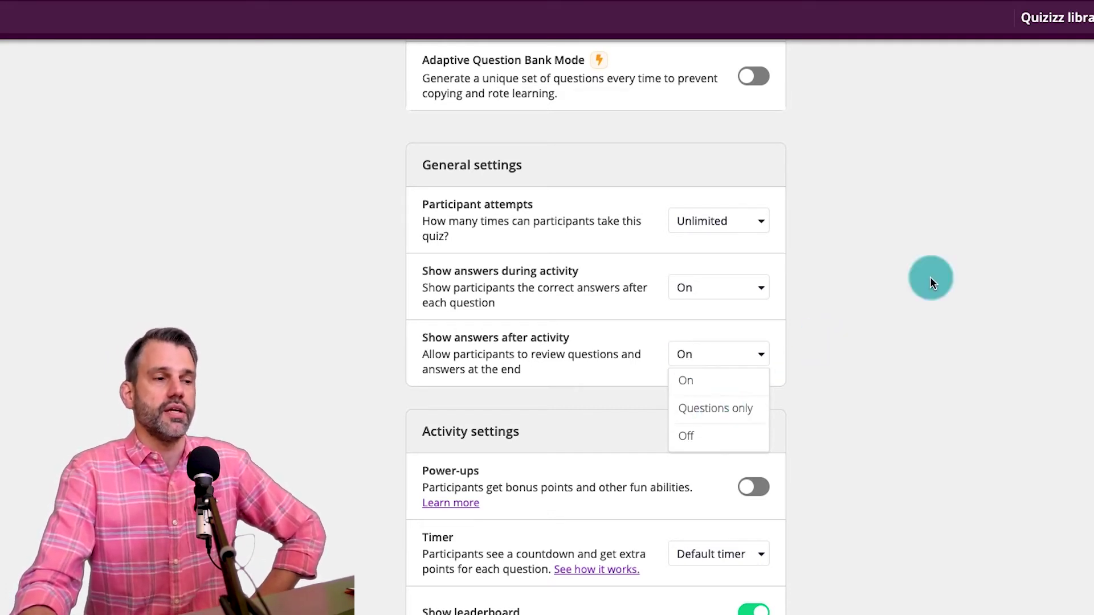
{"action": "left_click", "coordinate": [982, 248]}
- Turn on Power-ups in the activity settings and review the available timer options
{"action": "scroll", "coordinate": [928, 344], "scroll_direction": "down", "scroll_amount": 3}
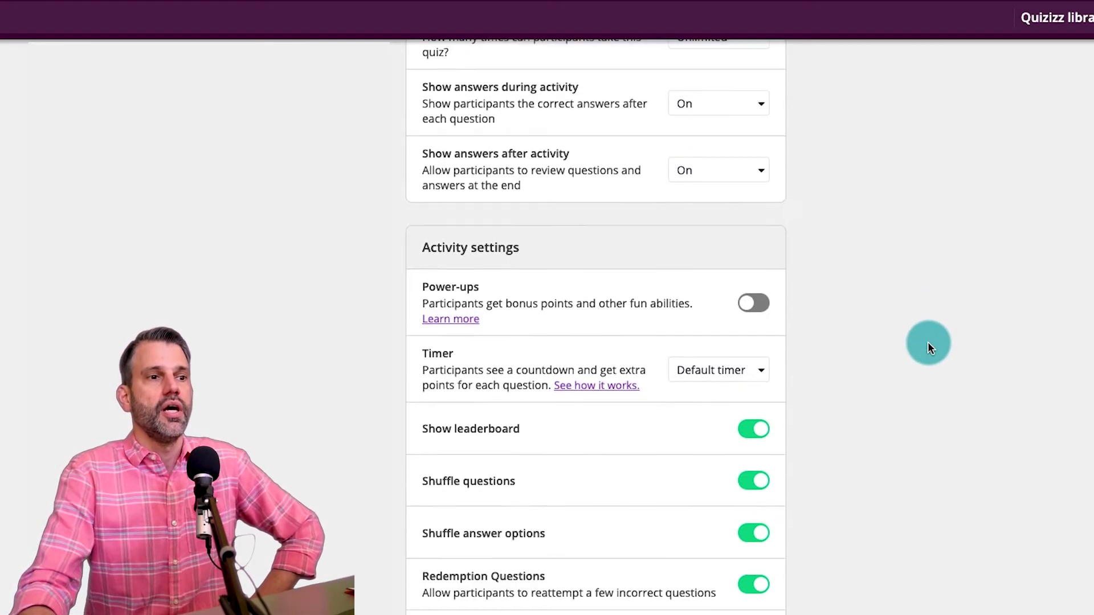
{"action": "left_click", "coordinate": [759, 308]}
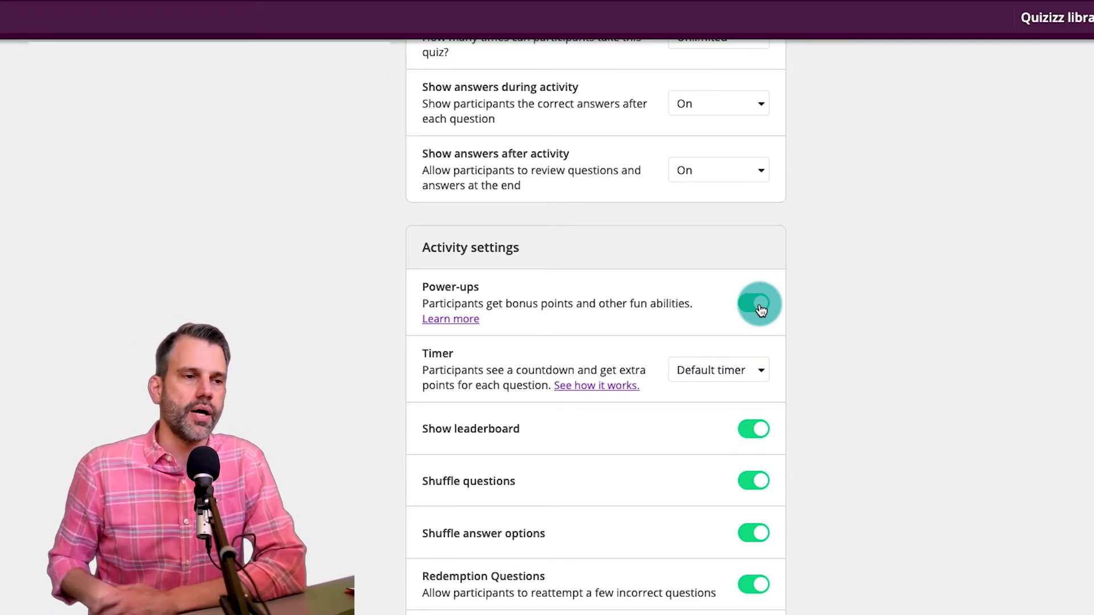
{"action": "scroll", "coordinate": [770, 307], "scroll_direction": "down", "scroll_amount": 3}
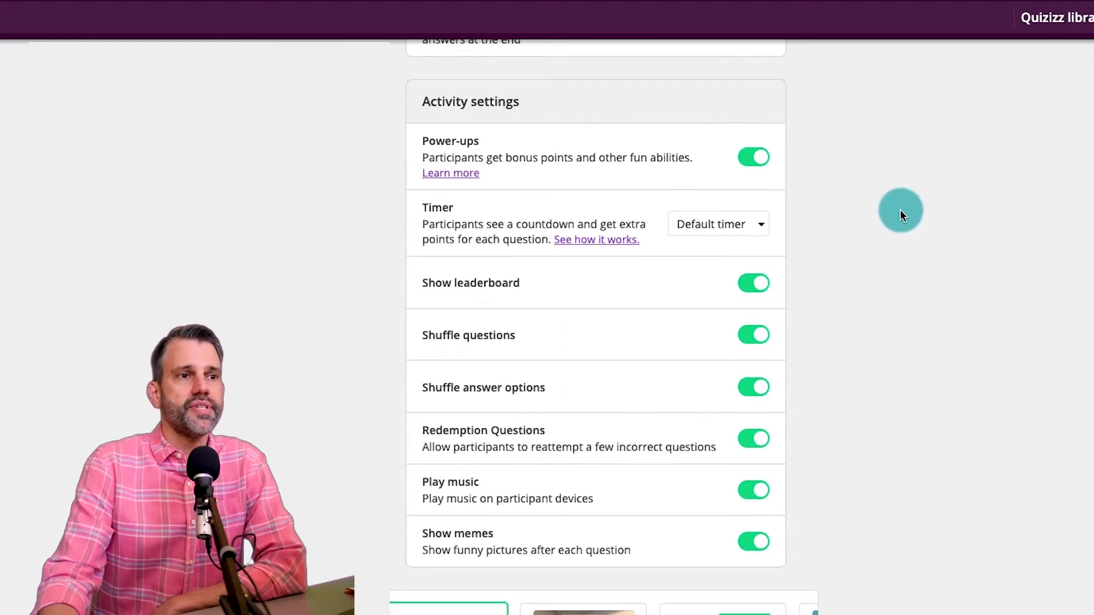
{"action": "left_click", "coordinate": [739, 230]}
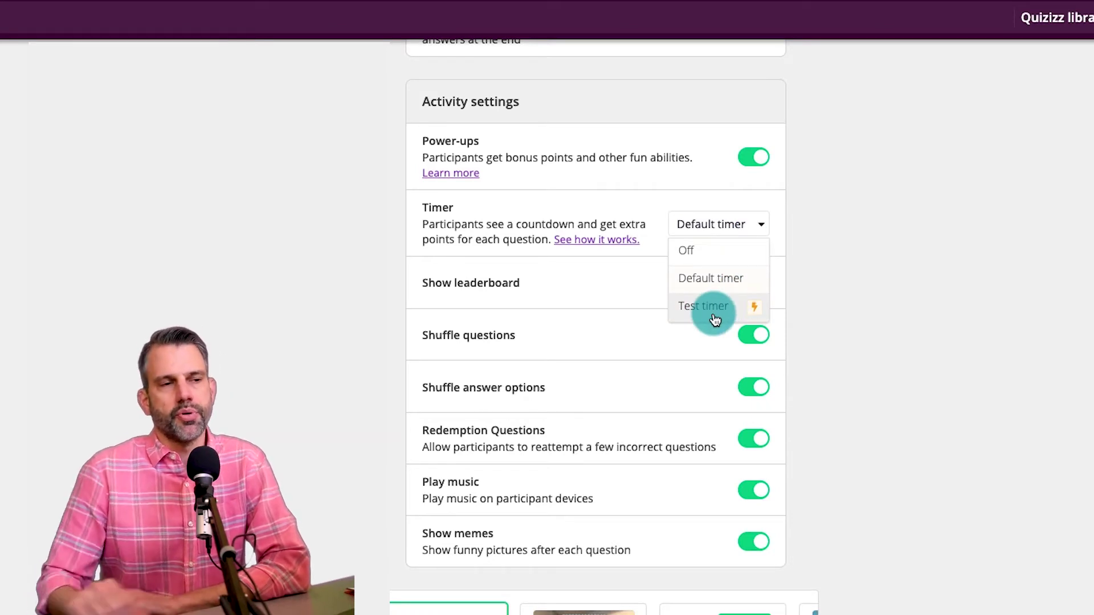
{"action": "left_click", "coordinate": [965, 263]}
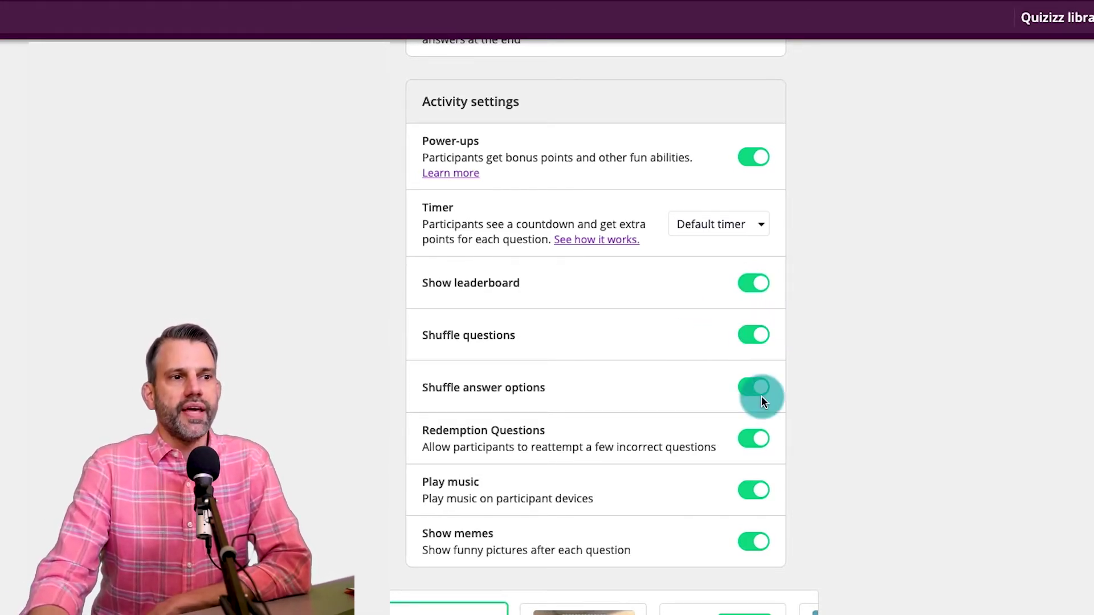
{"action": "scroll", "coordinate": [762, 393], "scroll_direction": "down", "scroll_amount": 2}
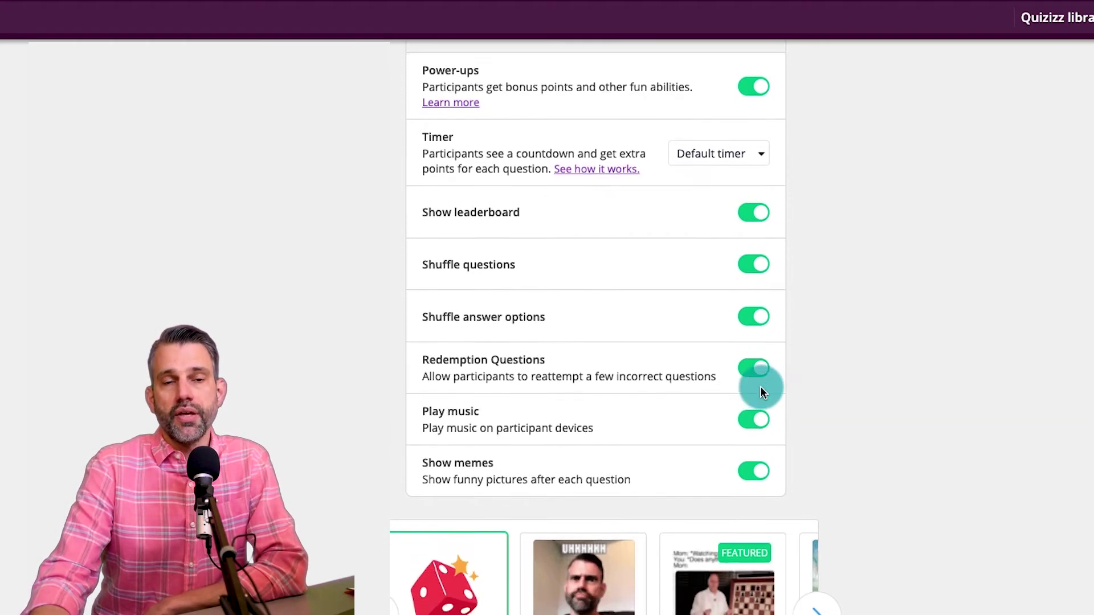
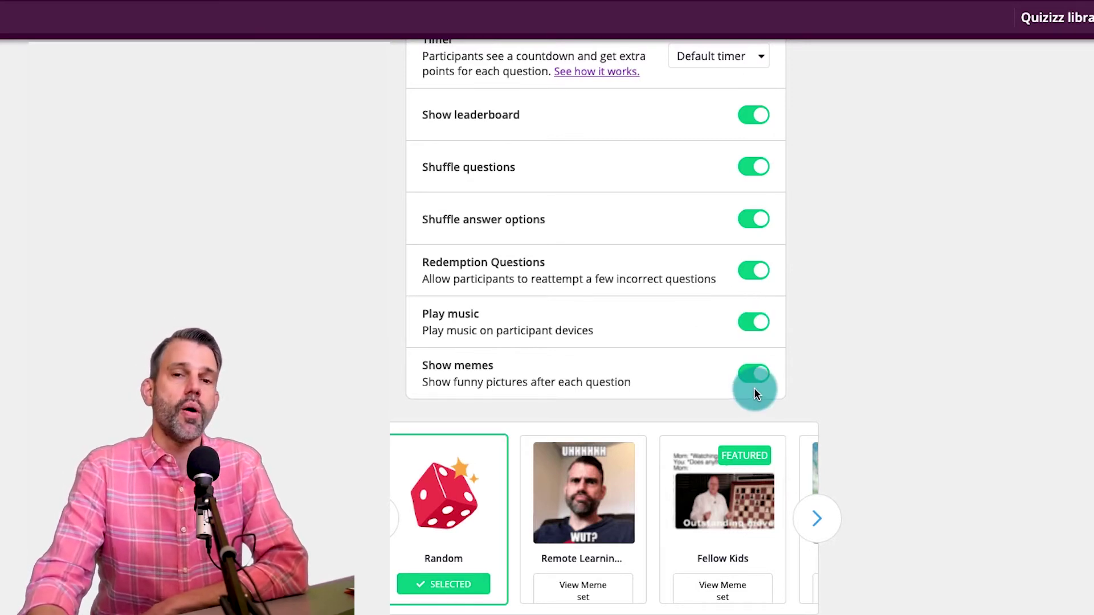
- Assign the Tacos Quiz and choose the share link option for inviting participants
{"action": "left_click", "coordinate": [604, 475]}
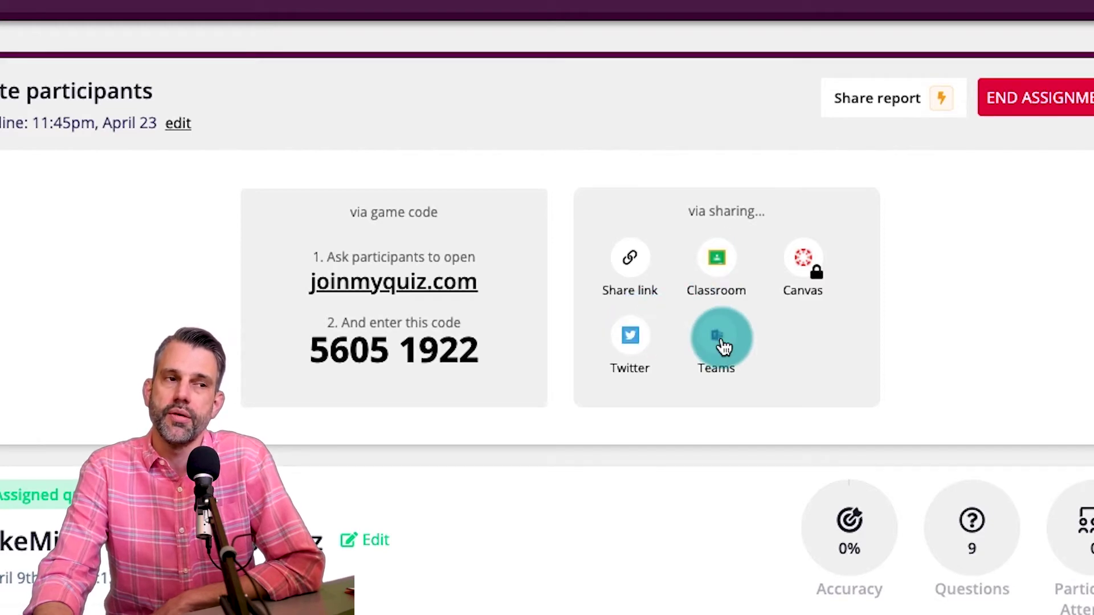
{"action": "mouse_move", "coordinate": [807, 258]}
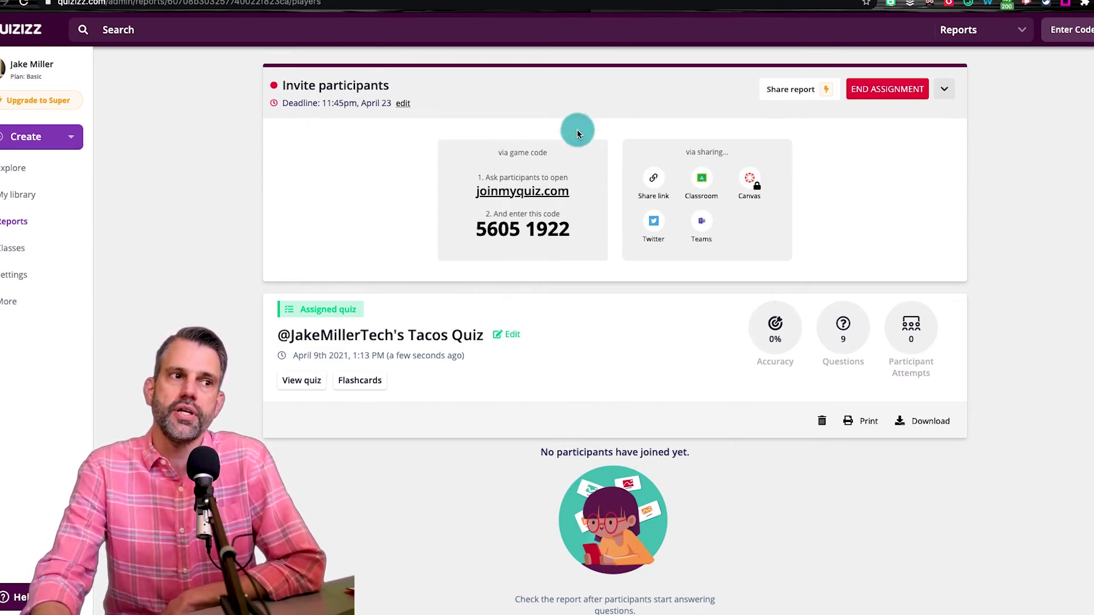
{"action": "left_click", "coordinate": [656, 179]}
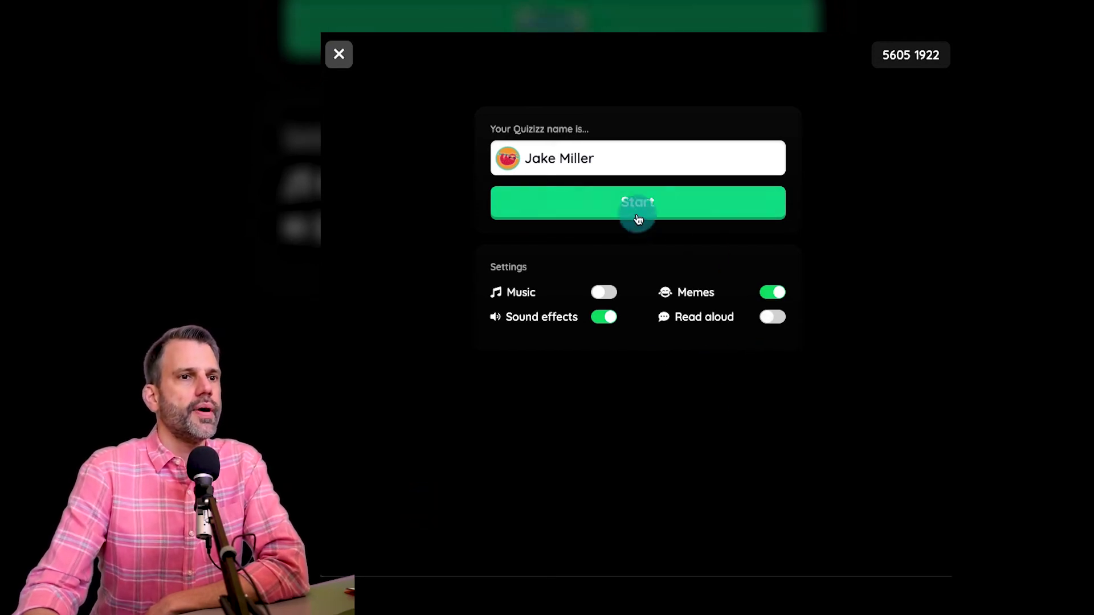
- Turn on Read aloud on the participant join page and enter the assigned quiz
{"action": "left_click", "coordinate": [767, 322]}
{"action": "left_click", "coordinate": [618, 213]}
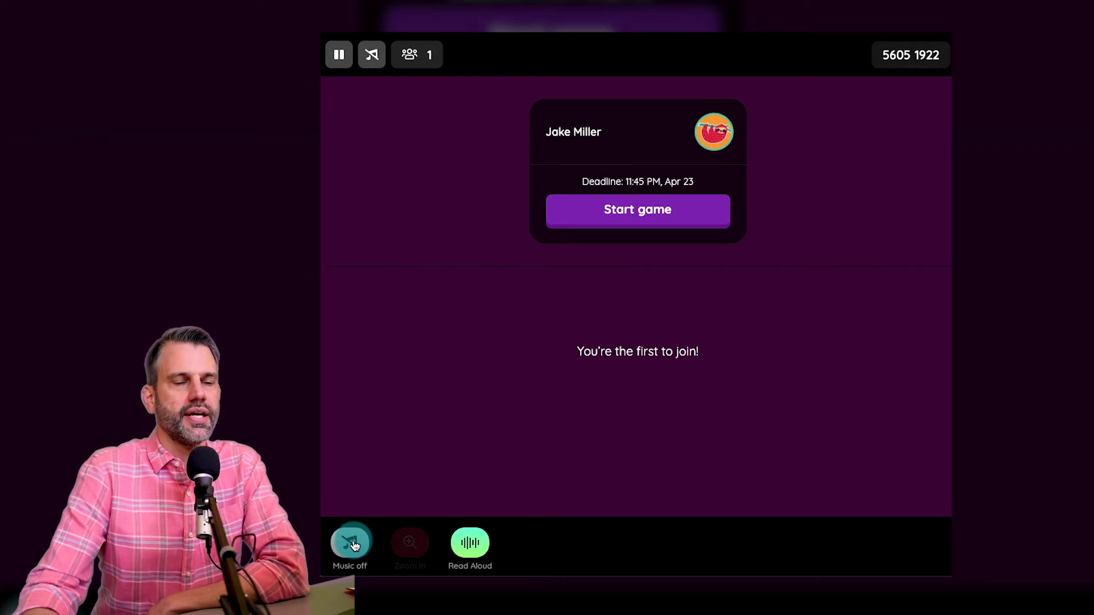
- Start the assigned quiz and have the first question read aloud
{"action": "left_click", "coordinate": [478, 545]}
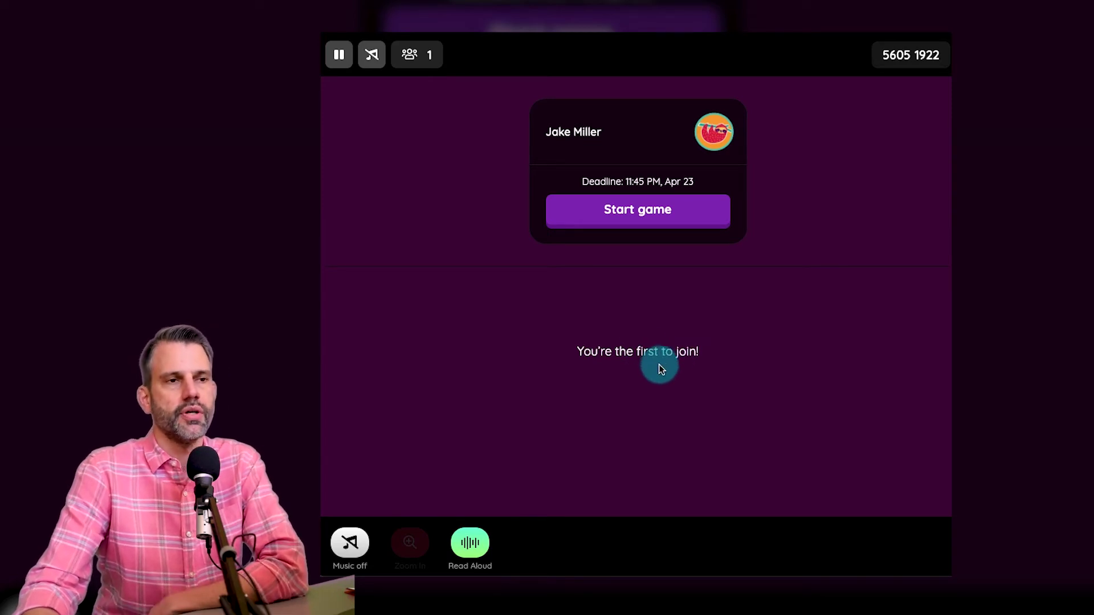
{"action": "left_click", "coordinate": [617, 217]}
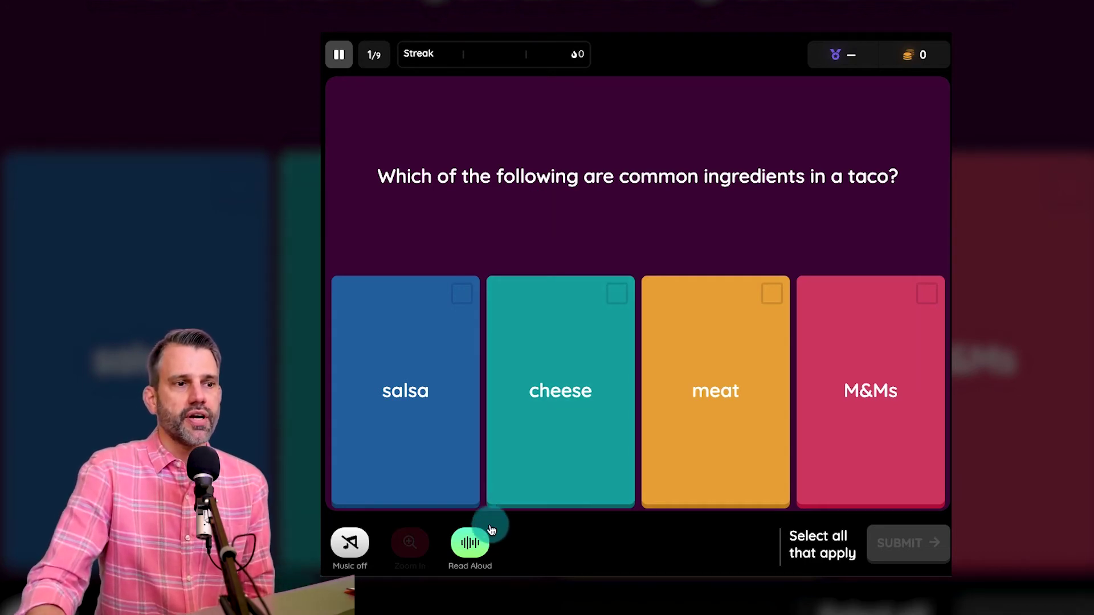
{"action": "left_click", "coordinate": [477, 545]}
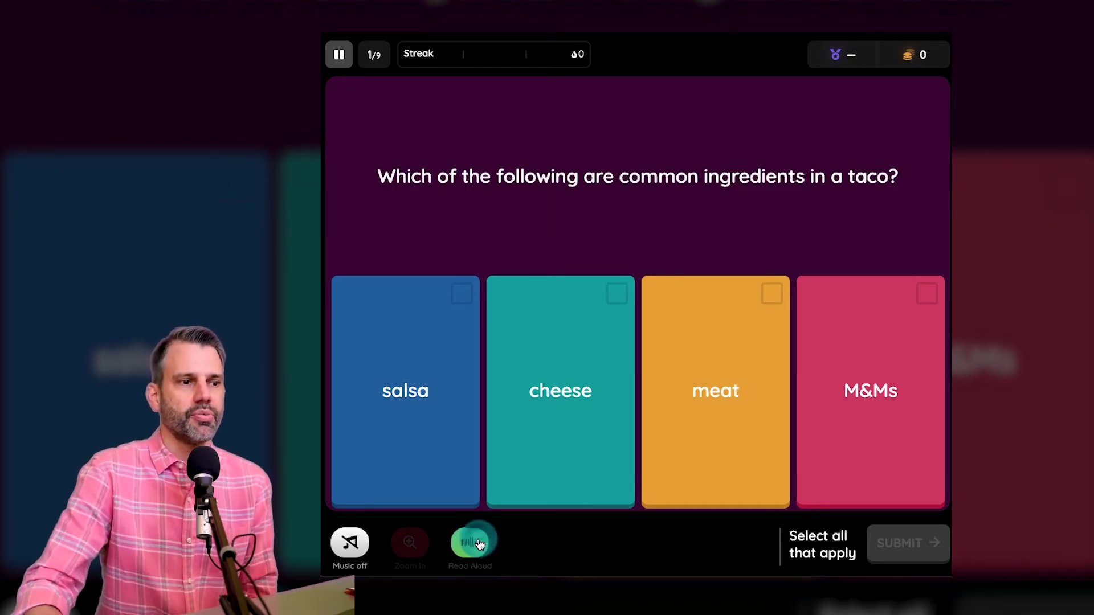
- Pause the quiz, turn off Read aloud in its settings, and return to the first question
{"action": "left_click", "coordinate": [341, 55]}
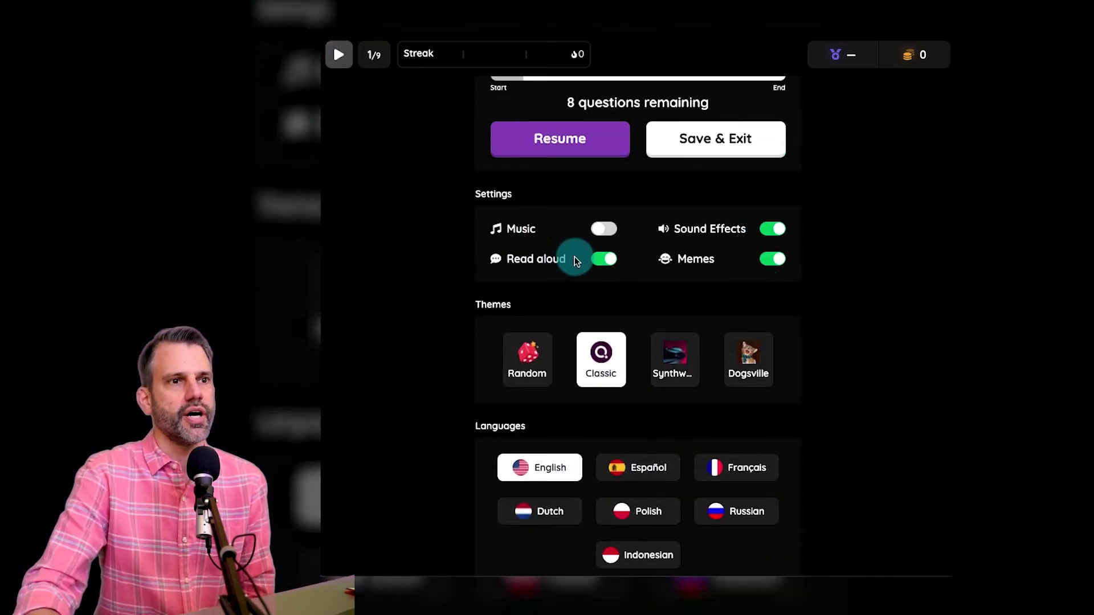
{"action": "left_click", "coordinate": [607, 267]}
{"action": "left_click", "coordinate": [339, 54]}
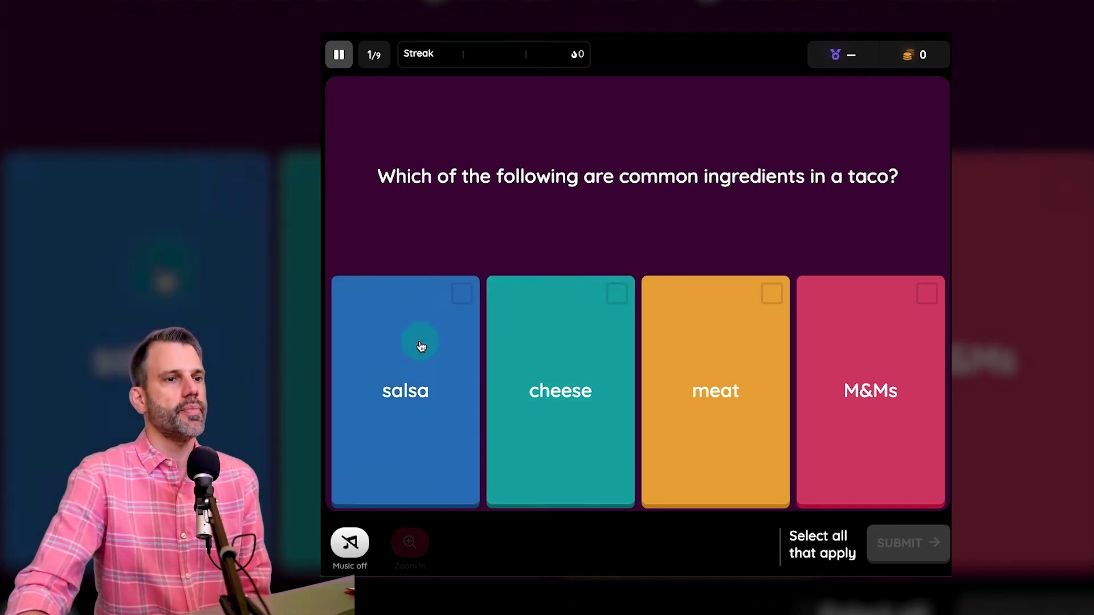
- Answer the common taco ingredients question with salsa, cheese and meat, and submit the answer
{"action": "left_click", "coordinate": [420, 344]}
{"action": "left_click", "coordinate": [597, 356]}
{"action": "left_click", "coordinate": [672, 342]}
{"action": "left_click", "coordinate": [906, 543]}
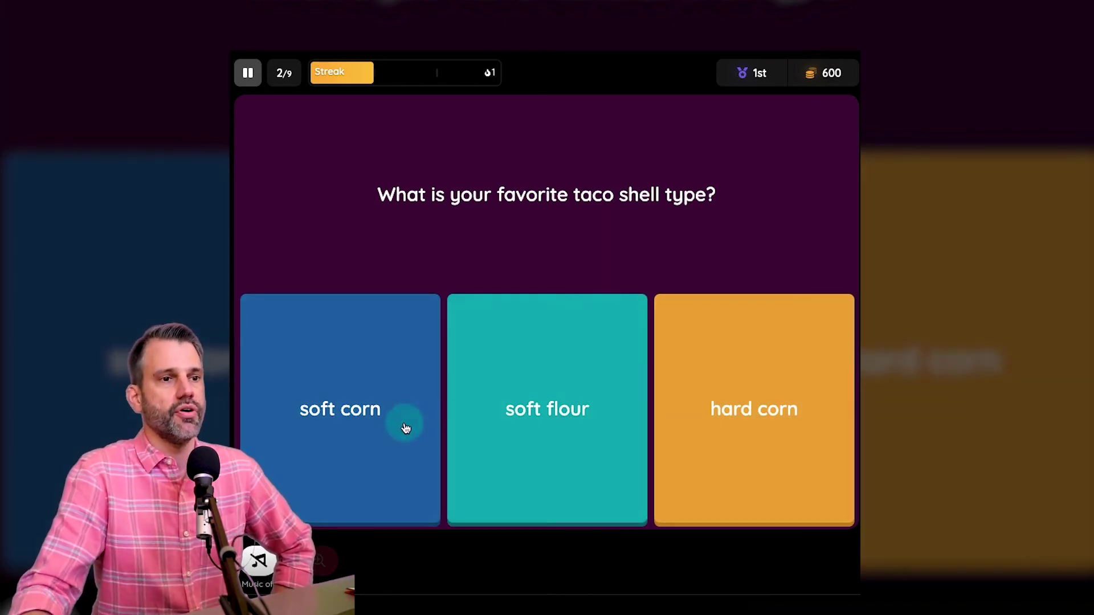
- Answer the next three questions with soft corn, lime, and the picture of the taco
{"action": "left_click", "coordinate": [370, 439]}
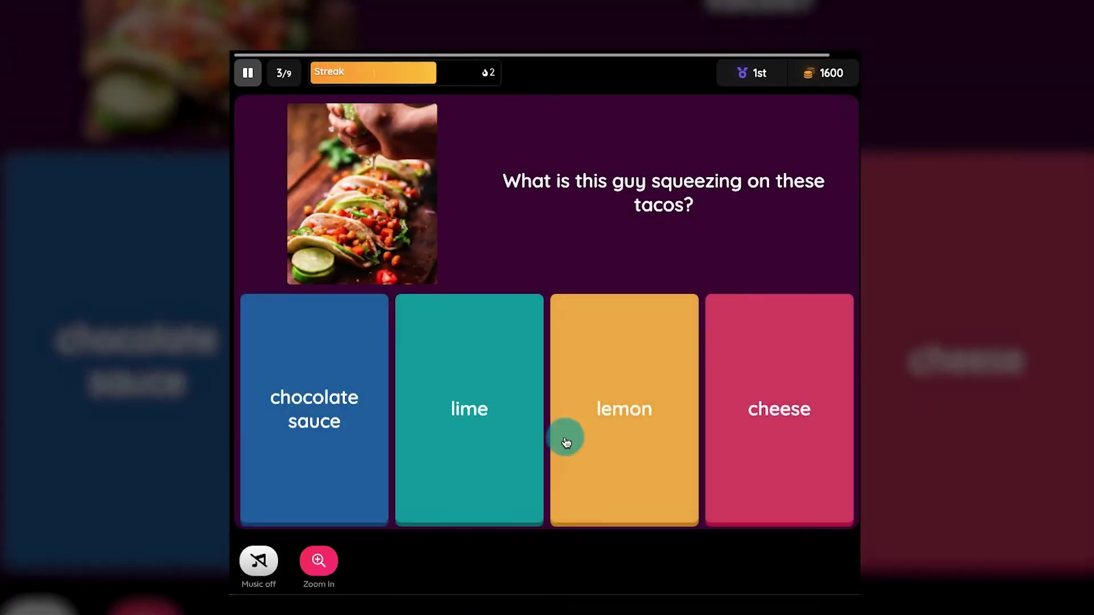
{"action": "left_click", "coordinate": [539, 437]}
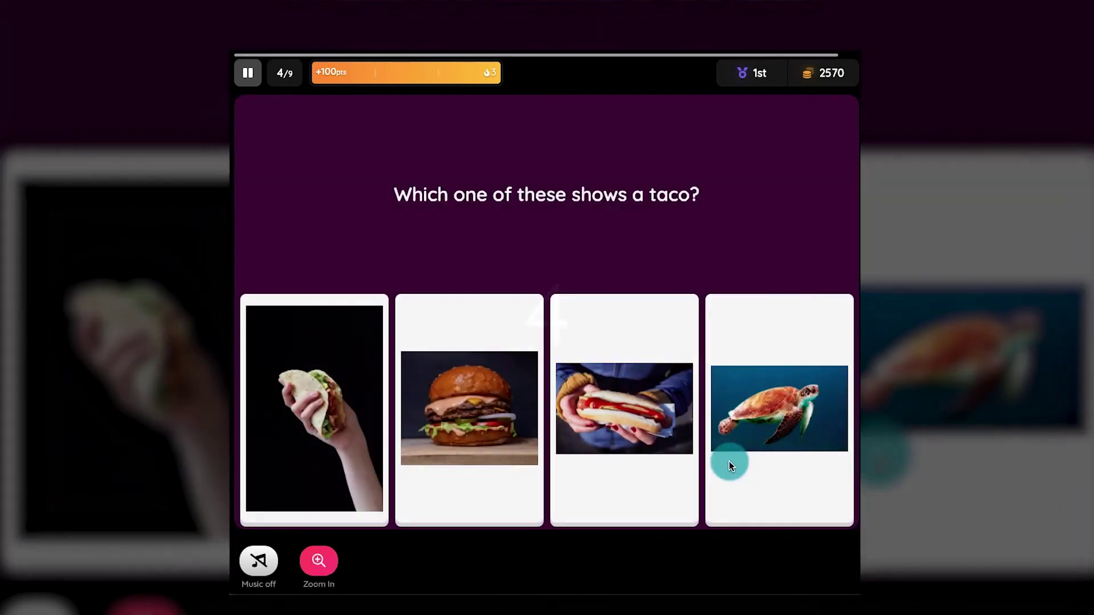
{"action": "left_click", "coordinate": [337, 409]}
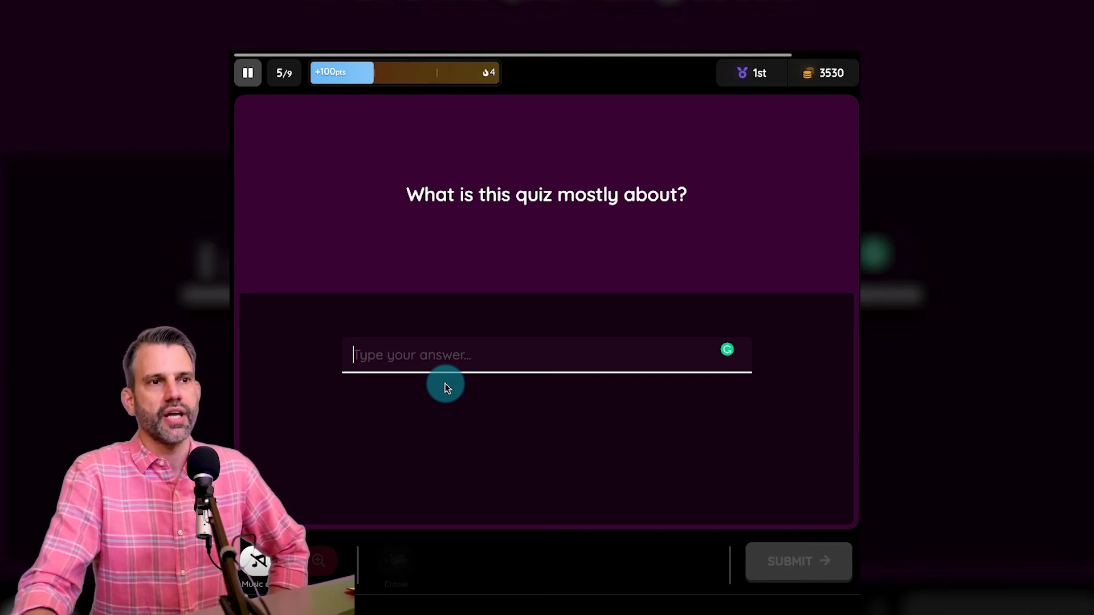
- Answer the question about the quiz's main subject with "tacos" and submit it
{"action": "type", "text": "taacos"}
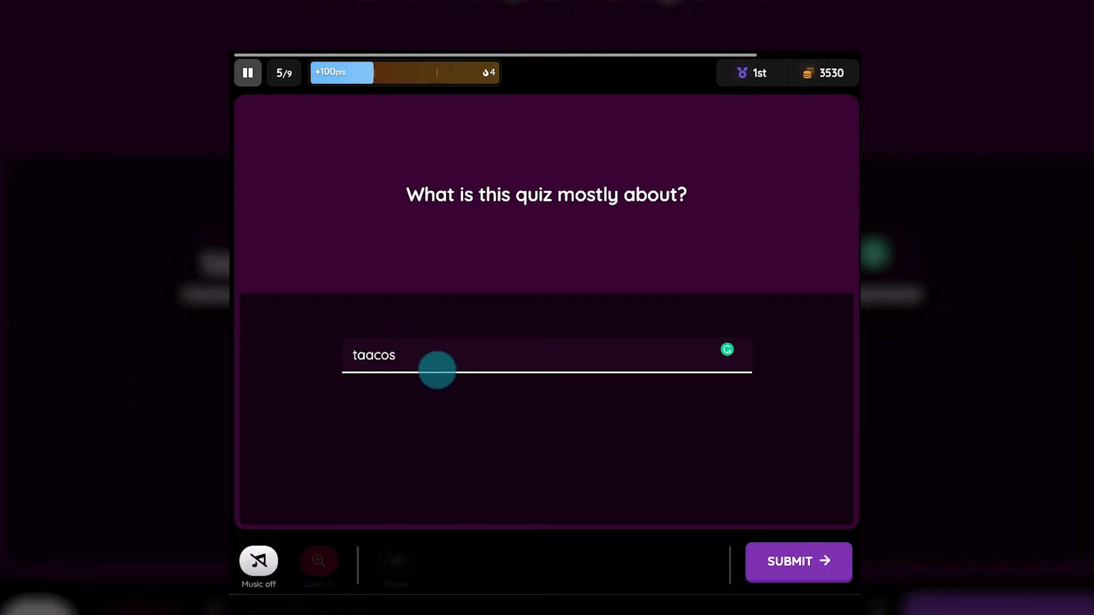
{"action": "type", "text": "os"}
{"action": "key", "text": "Return"}
{"action": "left_click", "coordinate": [832, 557]}
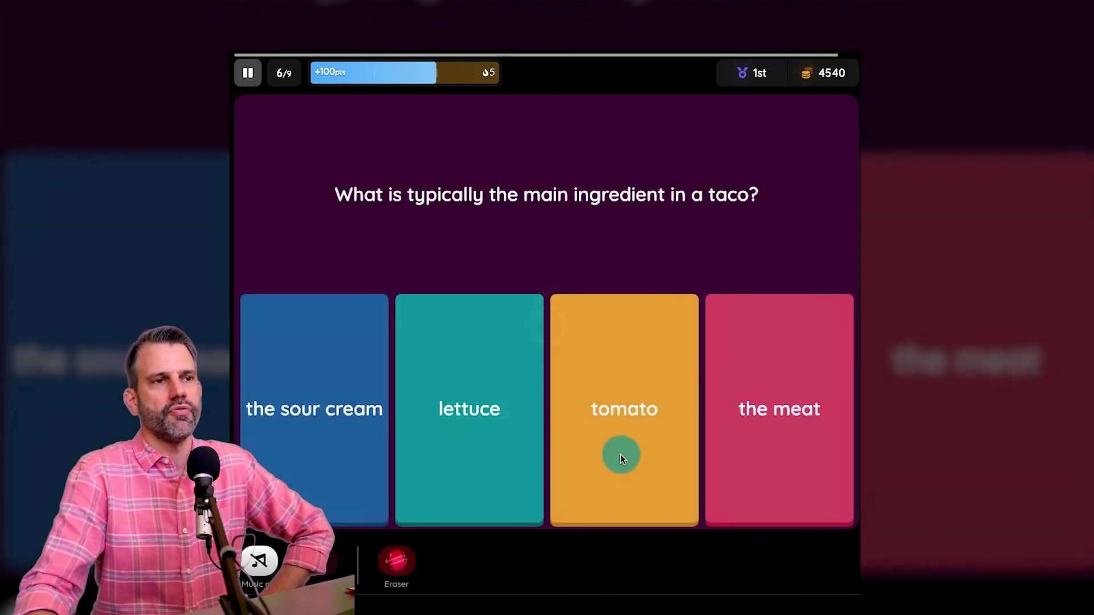
- Answer the remaining four questions with the sour cream, "a yummy one", Pythagorean Theorem, and Mexico
{"action": "left_click", "coordinate": [326, 375]}
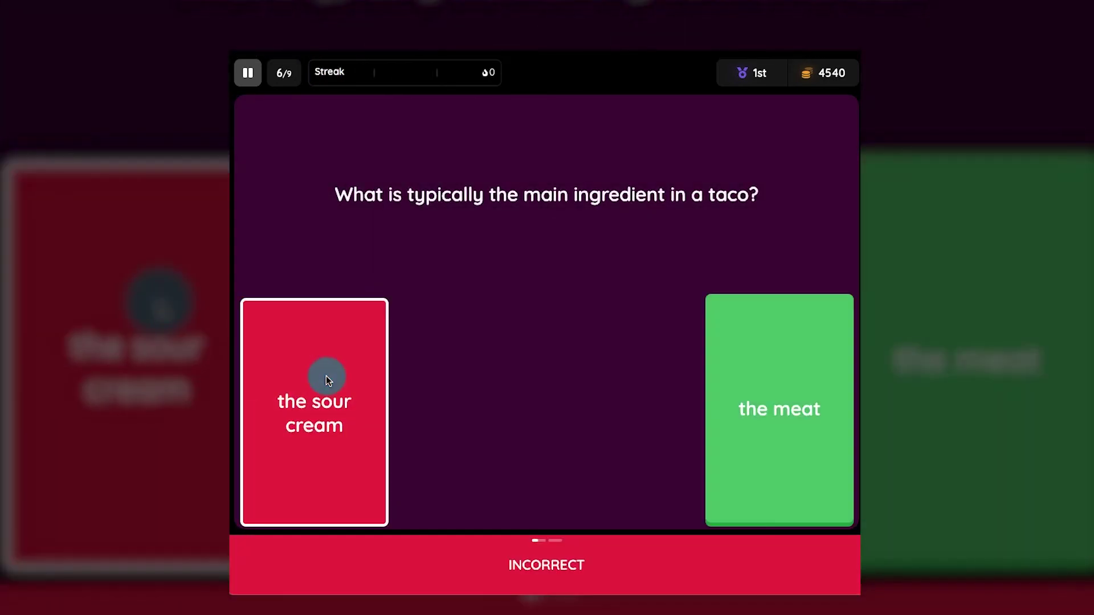
{"action": "left_click", "coordinate": [833, 558]}
{"action": "type", "text": "a yummy one"}
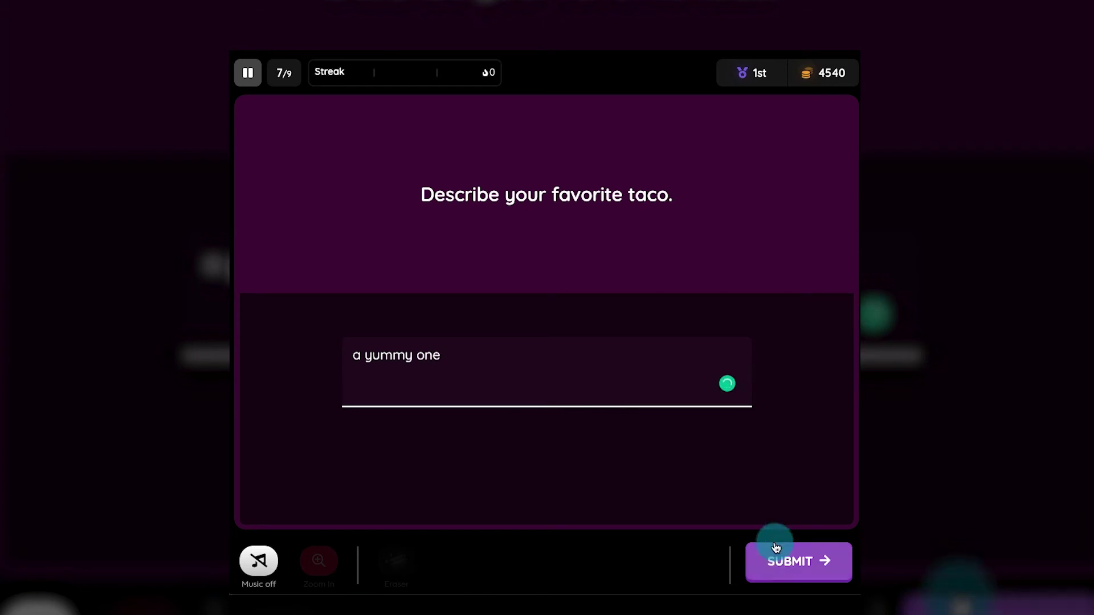
{"action": "left_click", "coordinate": [783, 562]}
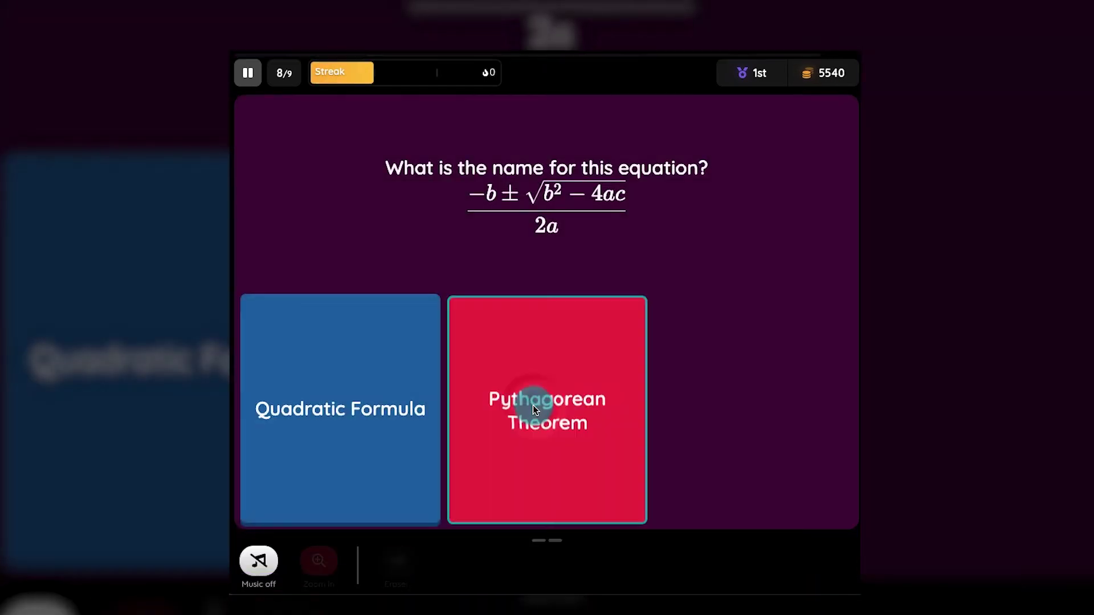
{"action": "left_click", "coordinate": [535, 398]}
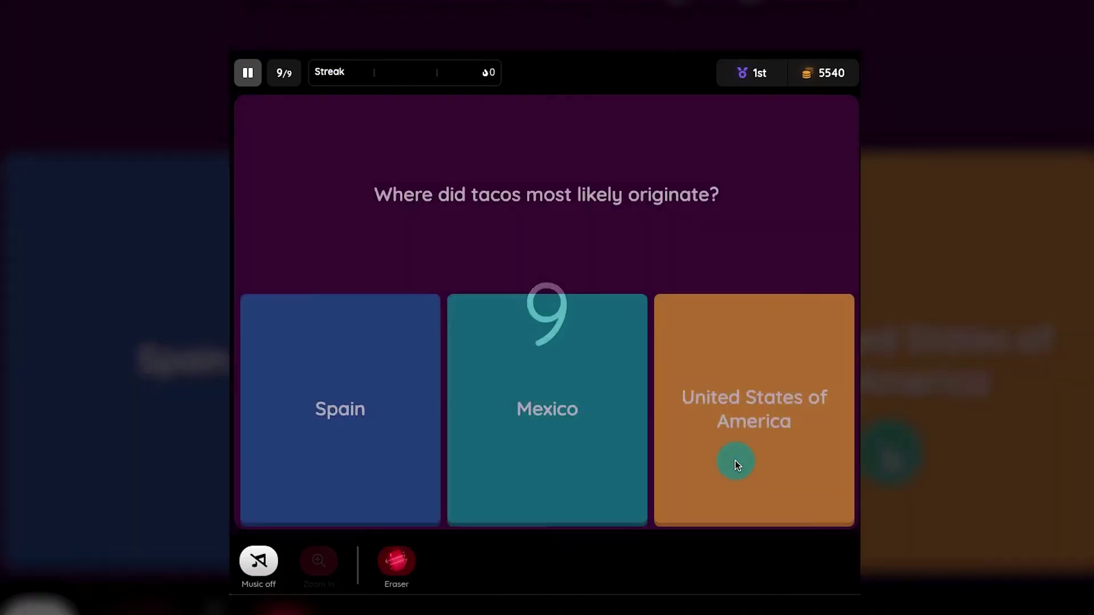
{"action": "left_click", "coordinate": [566, 420]}
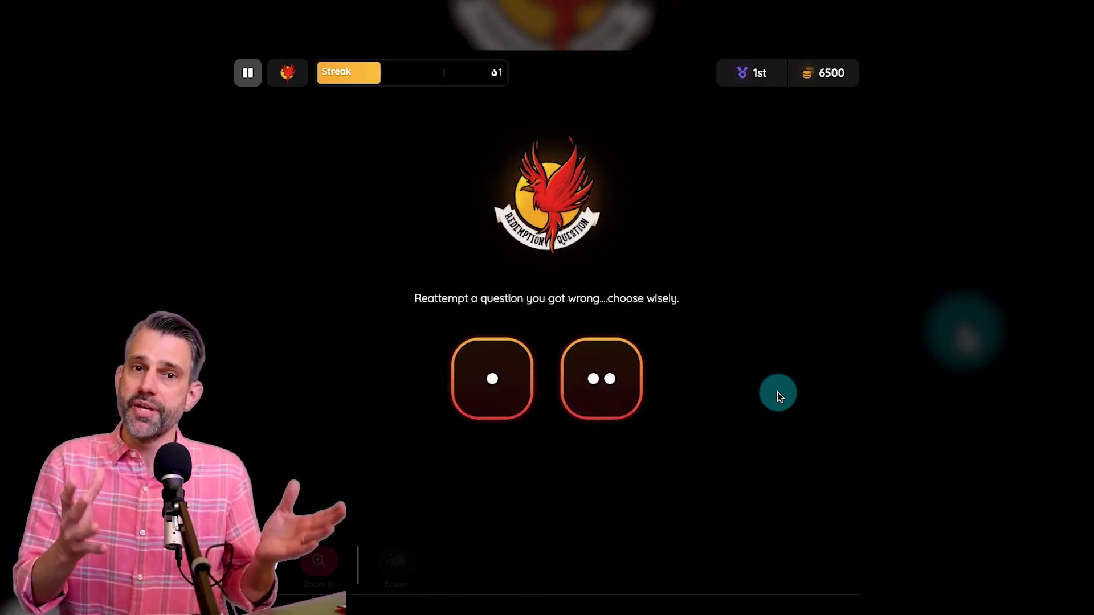
- Choose the first redemption question and answer it with Quadratic Formula
{"action": "left_click", "coordinate": [483, 388]}
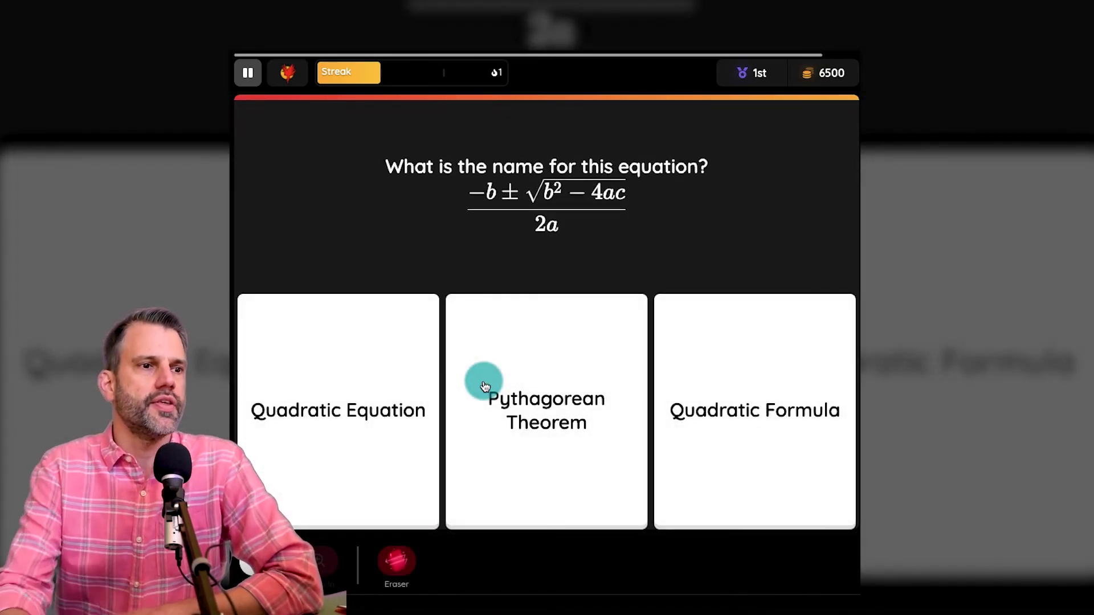
{"action": "left_click", "coordinate": [733, 391]}
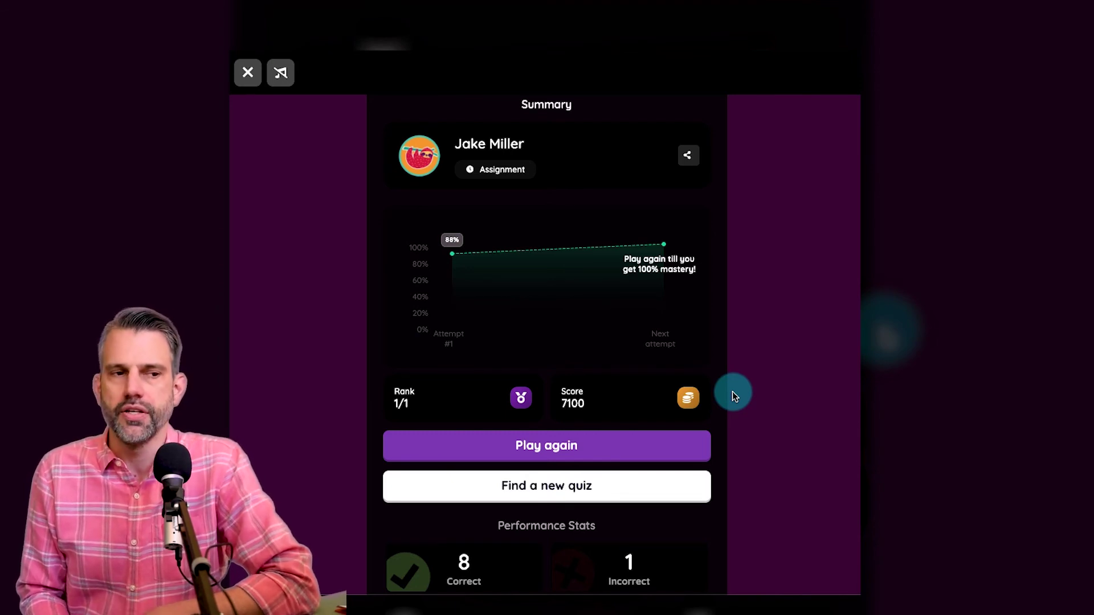
- Examine the participant's quiz summary, including the replay options, performance stats, suggested quizzes and review questions
{"action": "left_click", "coordinate": [636, 491]}
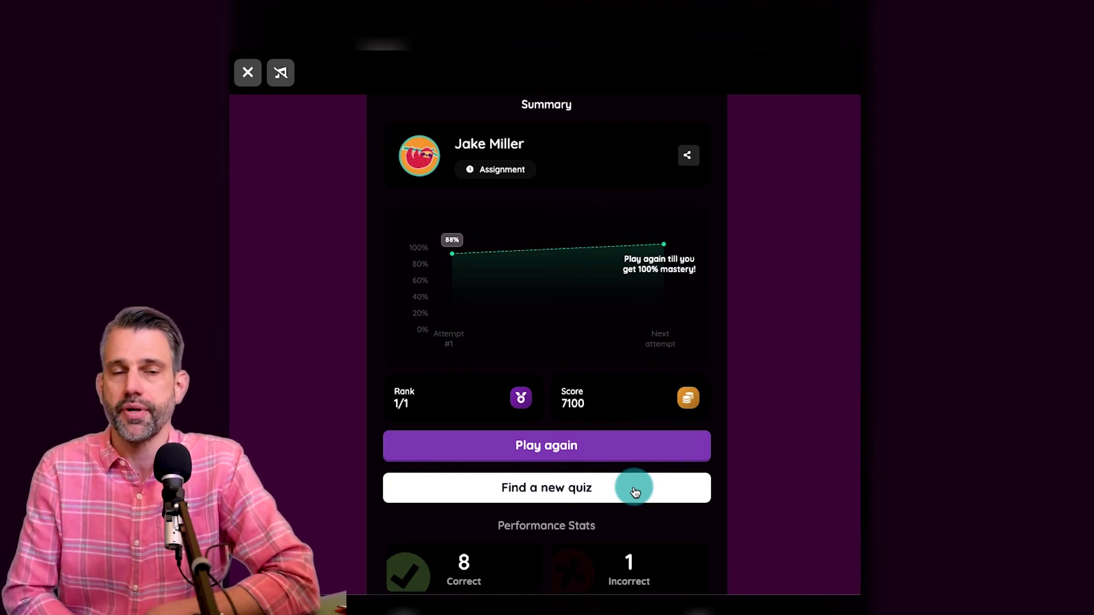
{"action": "scroll", "coordinate": [784, 372], "scroll_direction": "down", "scroll_amount": 8}
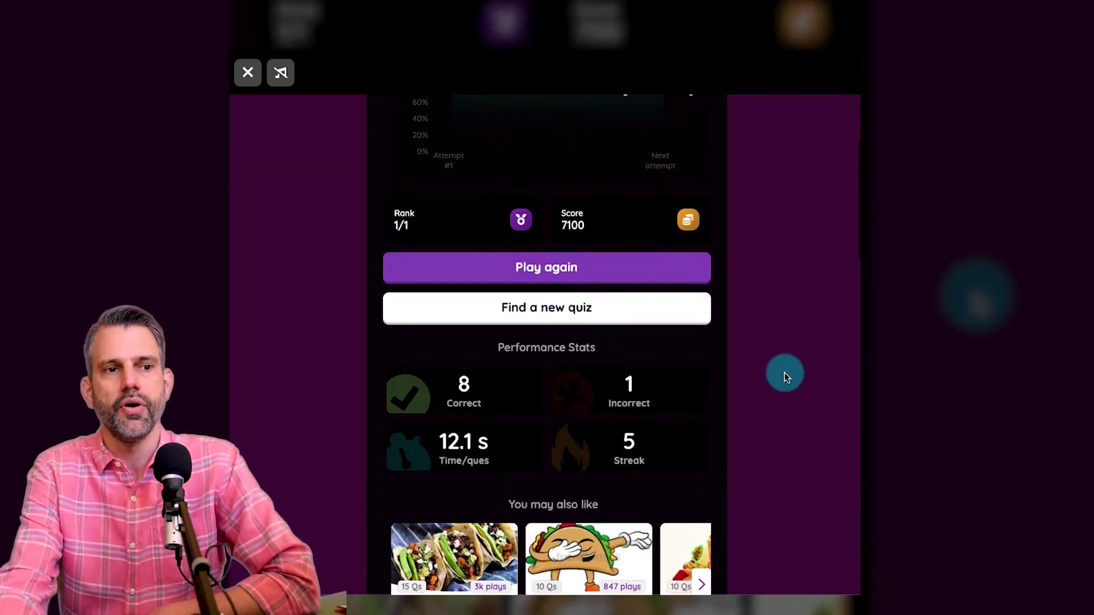
{"action": "scroll", "coordinate": [785, 371], "scroll_direction": "up", "scroll_amount": 1}
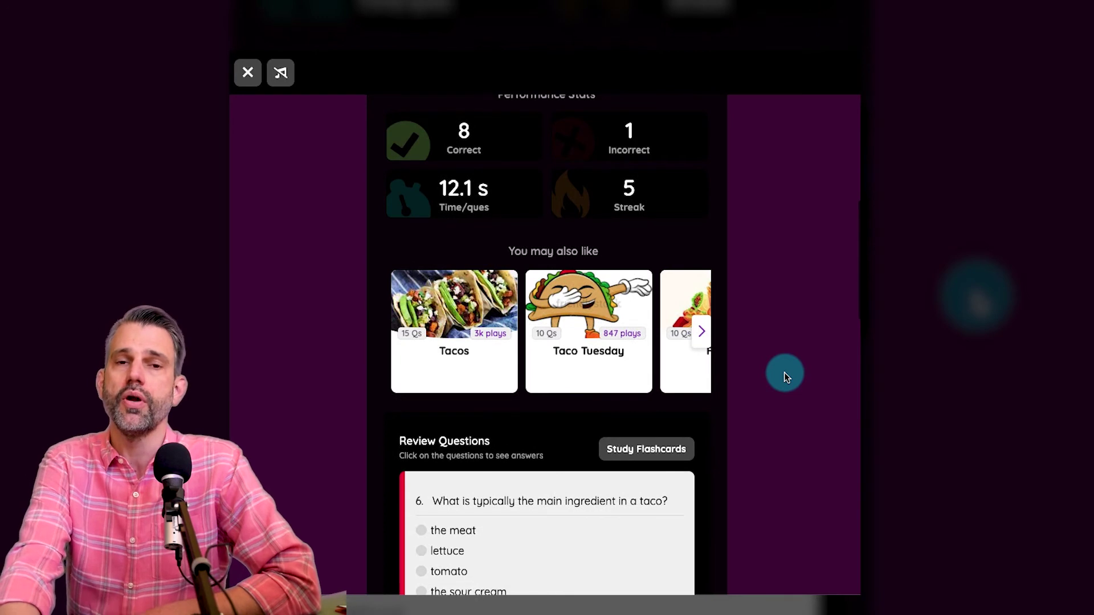
{"action": "scroll", "coordinate": [485, 152], "scroll_direction": "up", "scroll_amount": 1}
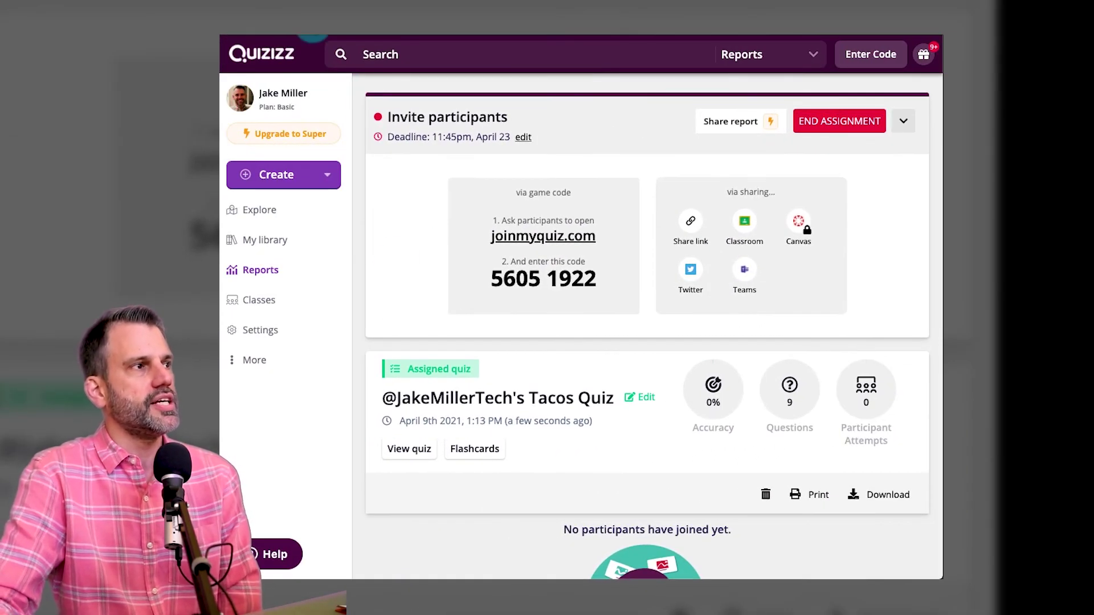
- Switch to the teacher's Tacos Quiz assignment report and open the participant's detailed results
{"action": "scroll", "coordinate": [445, 254], "scroll_direction": "down", "scroll_amount": 1}
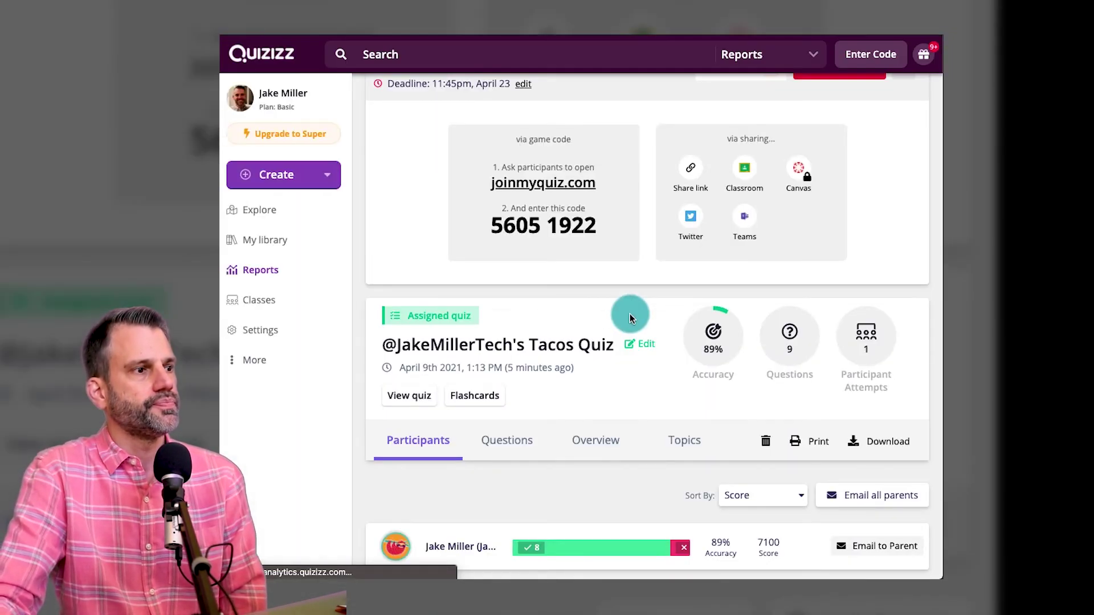
{"action": "scroll", "coordinate": [630, 313], "scroll_direction": "down", "scroll_amount": 1}
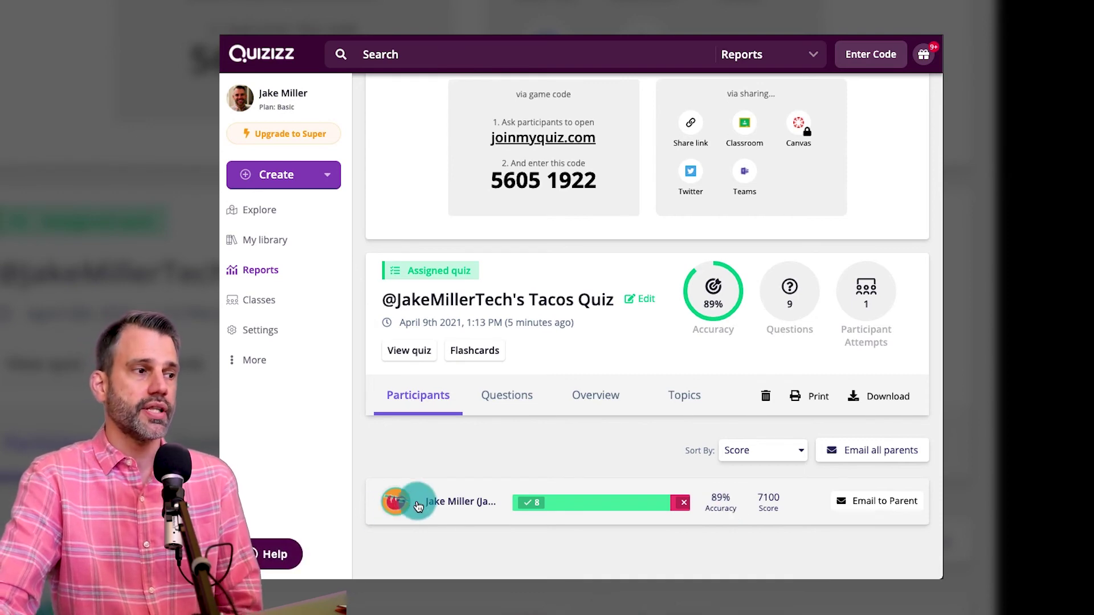
{"action": "left_click", "coordinate": [462, 504]}
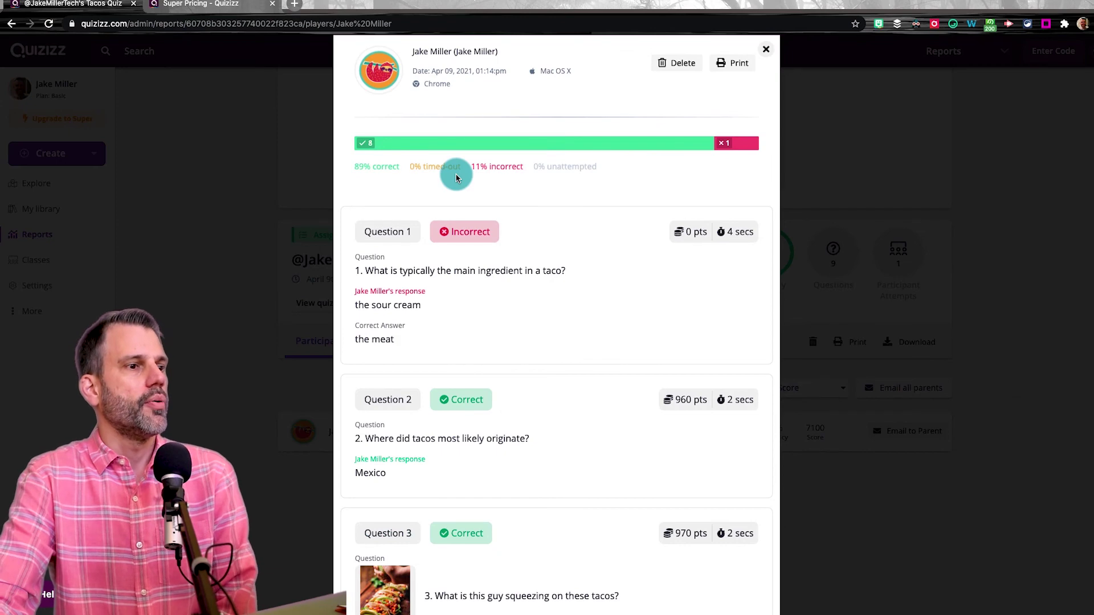
- Examine the participant's response, points and time for each of the nine questions, and close the detailed results
{"action": "scroll", "coordinate": [456, 177], "scroll_direction": "down", "scroll_amount": 8}
{"action": "scroll", "coordinate": [457, 175], "scroll_direction": "up", "scroll_amount": 4}
{"action": "scroll", "coordinate": [456, 174], "scroll_direction": "up", "scroll_amount": 2}
{"action": "scroll", "coordinate": [456, 177], "scroll_direction": "down", "scroll_amount": 3}
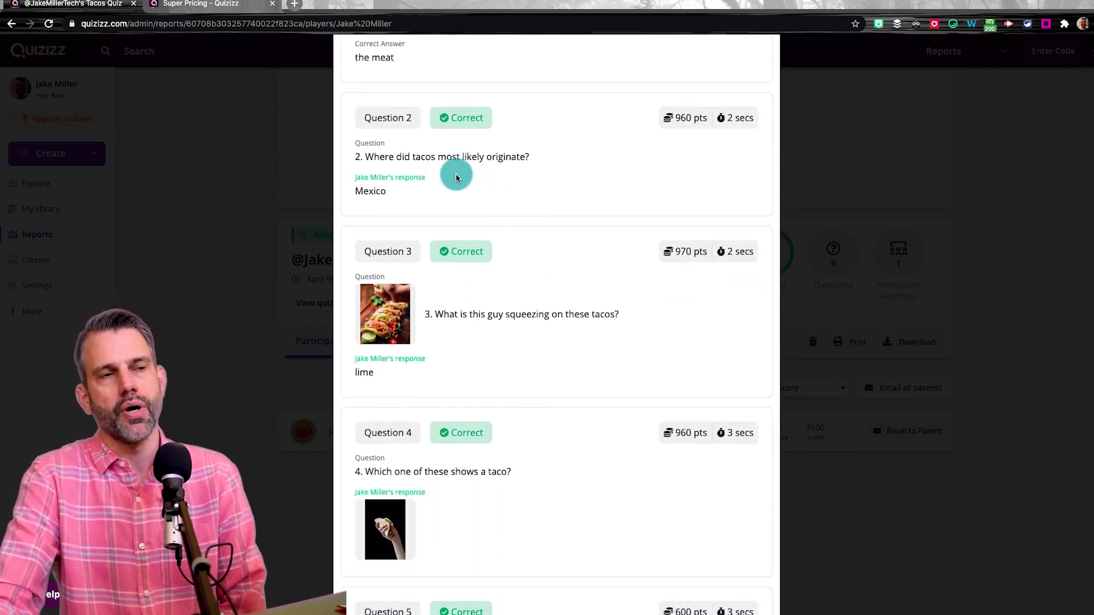
{"action": "scroll", "coordinate": [457, 181], "scroll_direction": "down", "scroll_amount": 9}
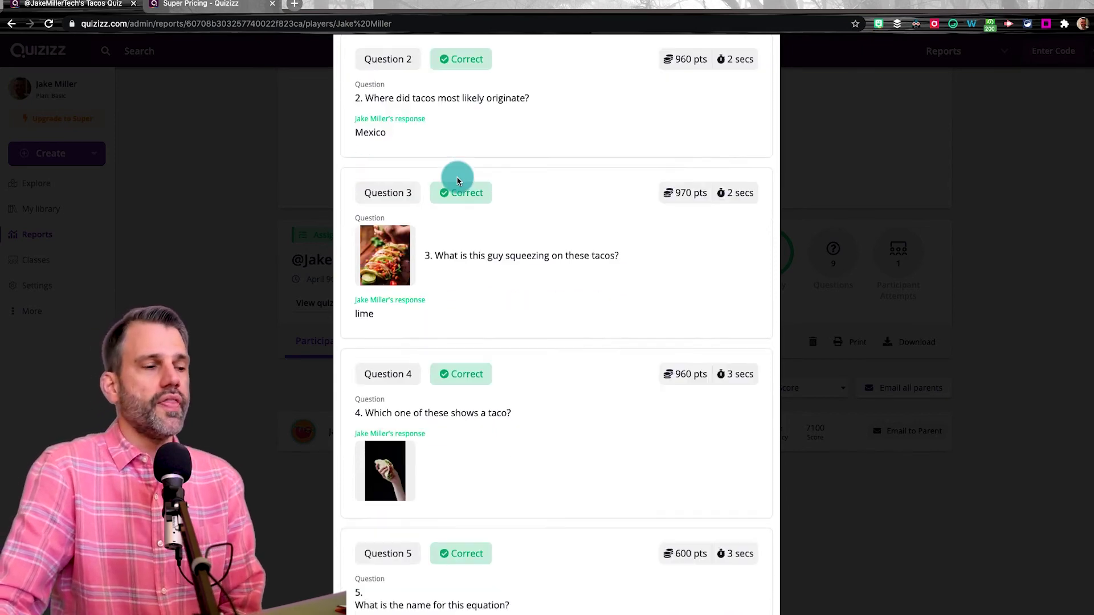
{"action": "scroll", "coordinate": [457, 181], "scroll_direction": "up", "scroll_amount": 2}
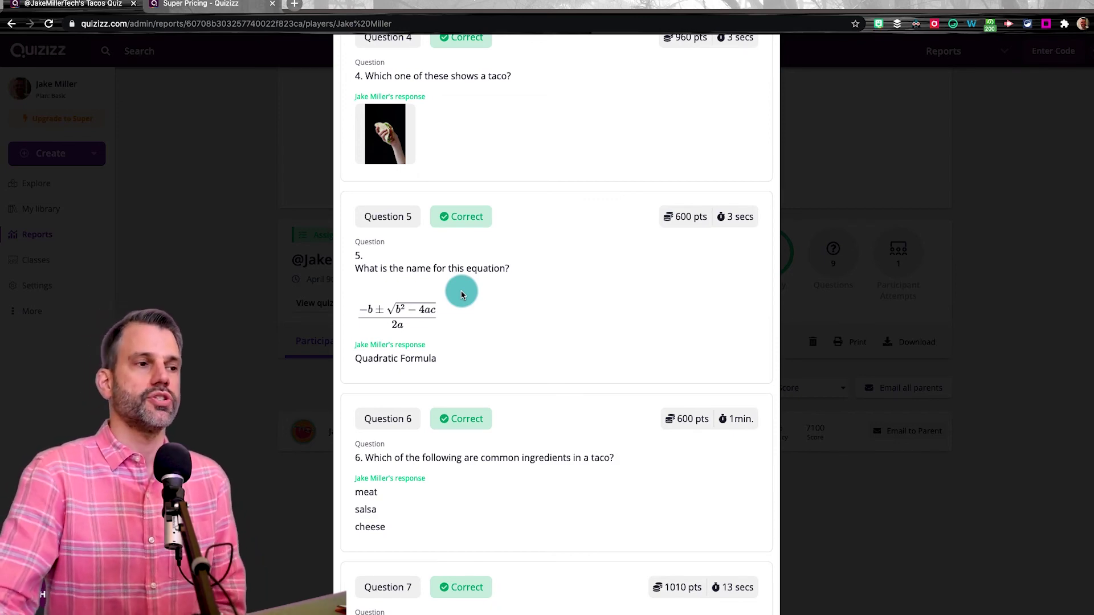
{"action": "scroll", "coordinate": [459, 300], "scroll_direction": "down", "scroll_amount": 5}
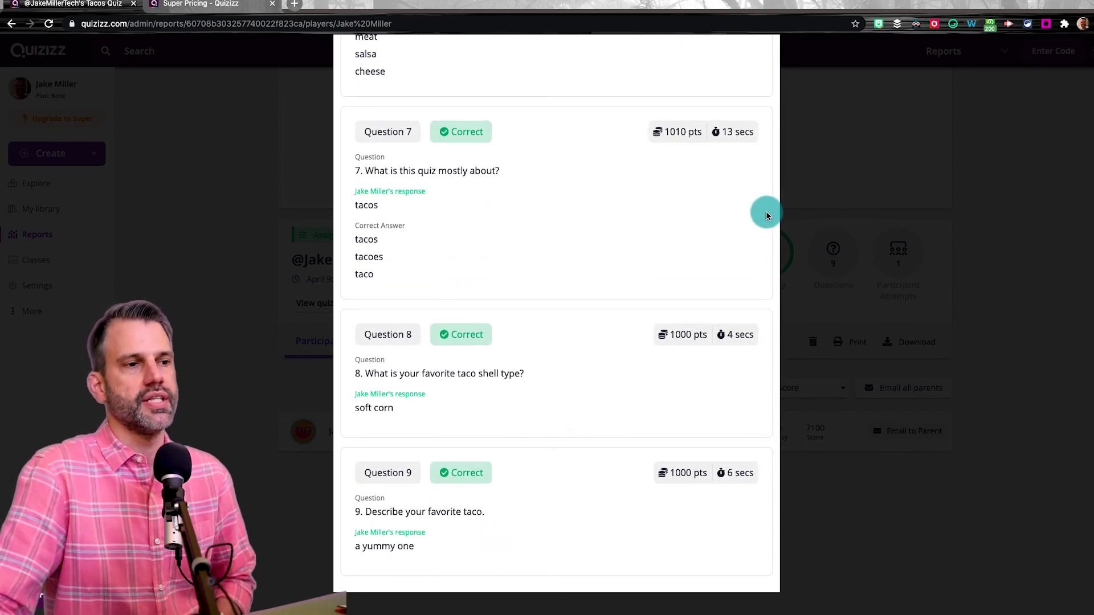
{"action": "left_click", "coordinate": [808, 205]}
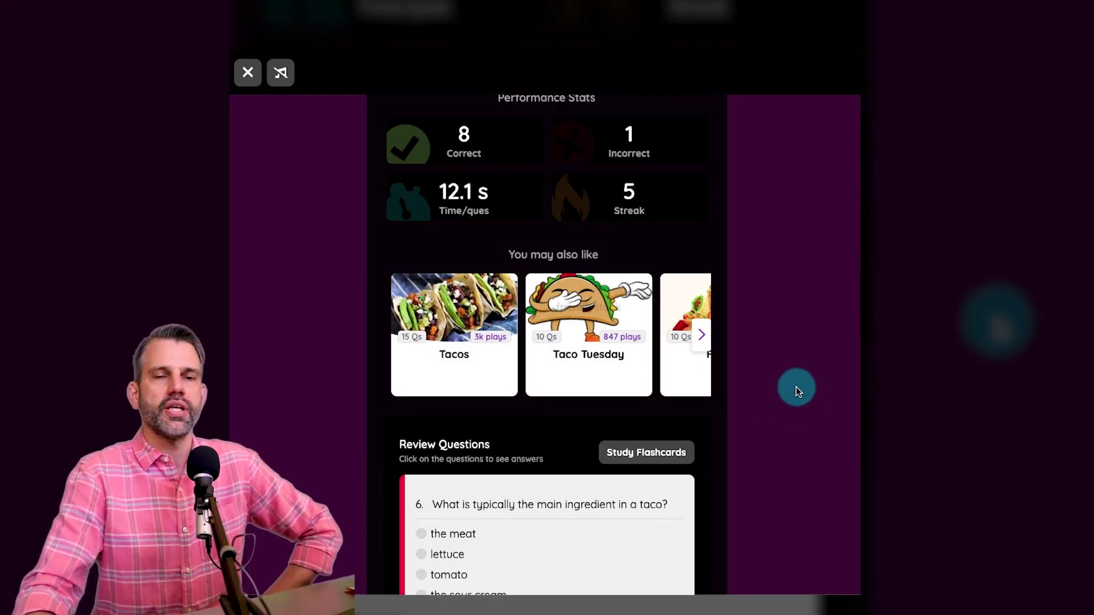
- Open Study Flashcards from the participant's quiz summary, flip the first two cards, and advance to the third
{"action": "left_click", "coordinate": [647, 454]}
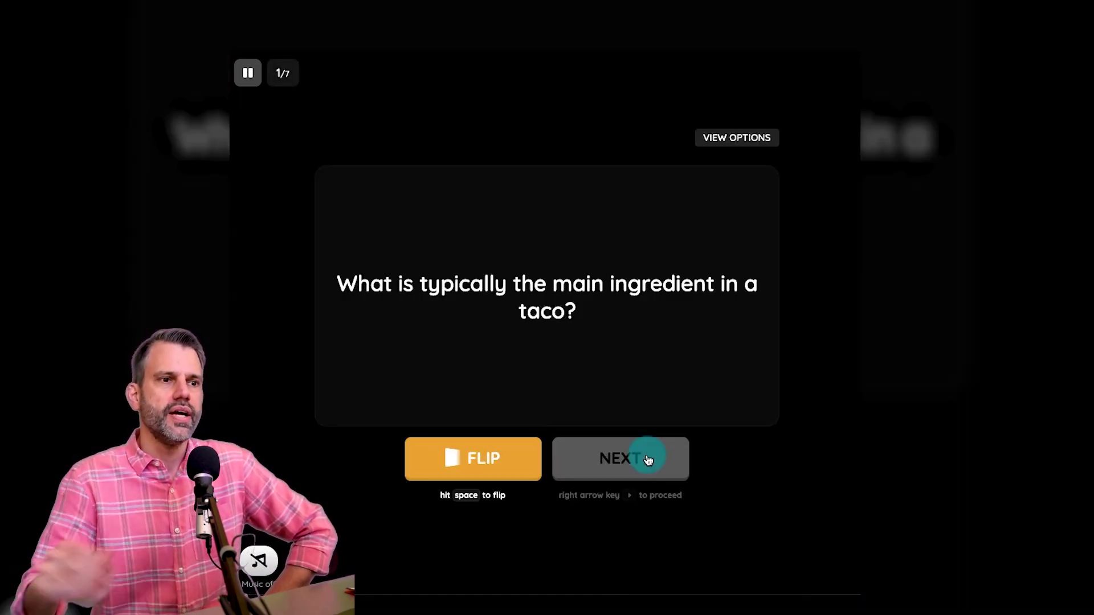
{"action": "left_click", "coordinate": [477, 464]}
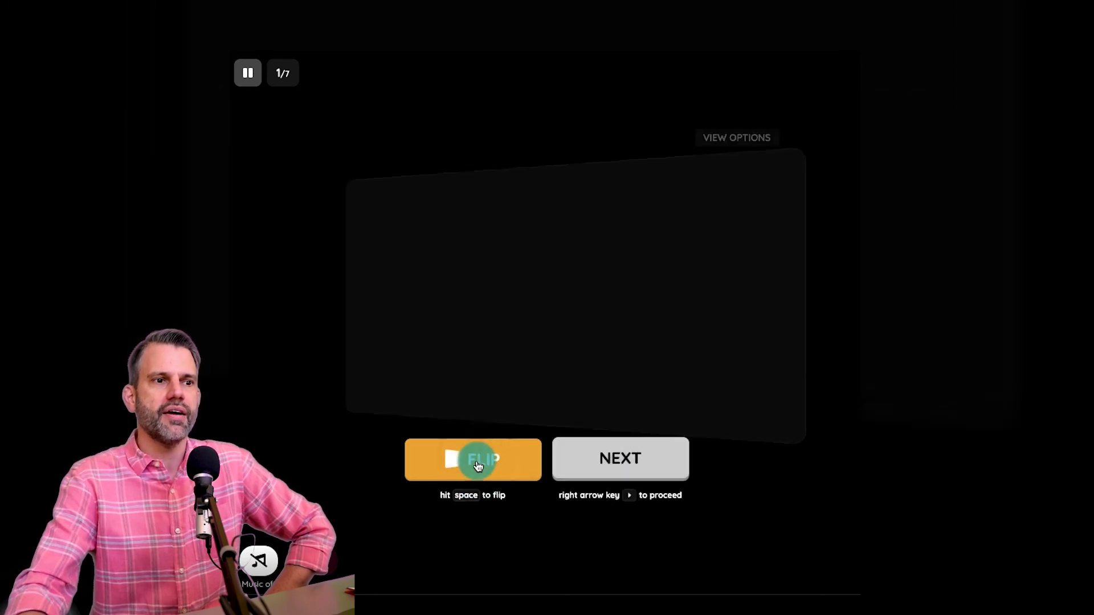
{"action": "left_click", "coordinate": [620, 464]}
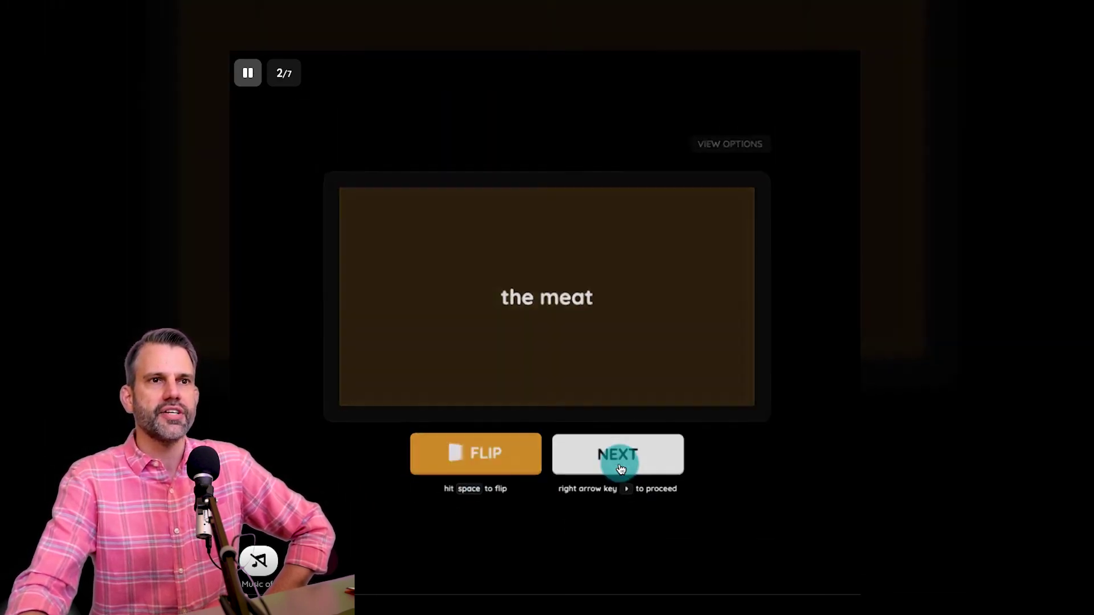
{"action": "left_click", "coordinate": [508, 468]}
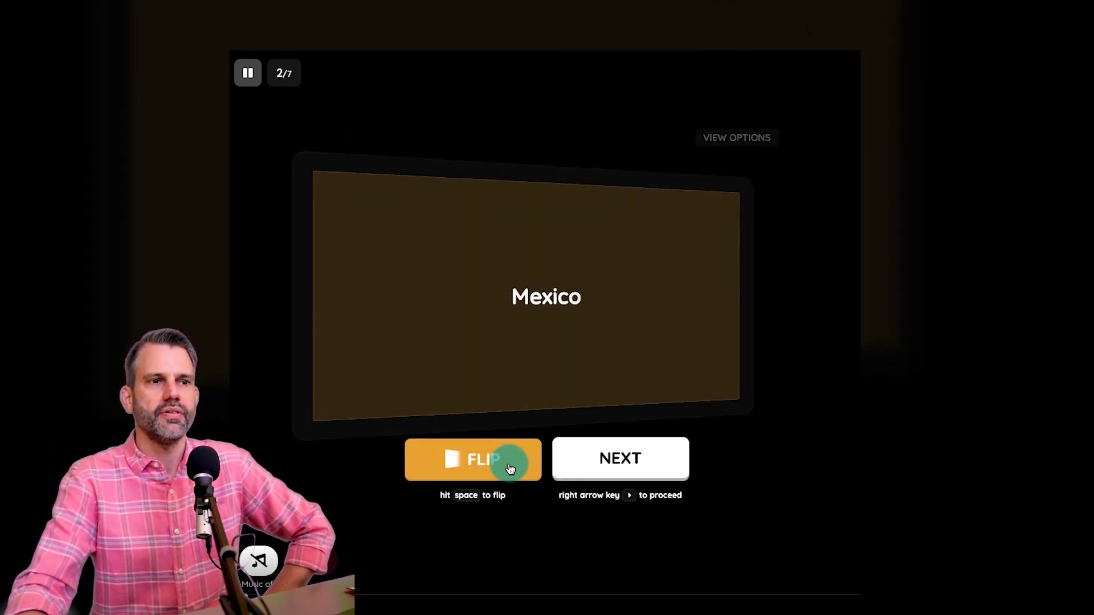
{"action": "left_click", "coordinate": [623, 458]}
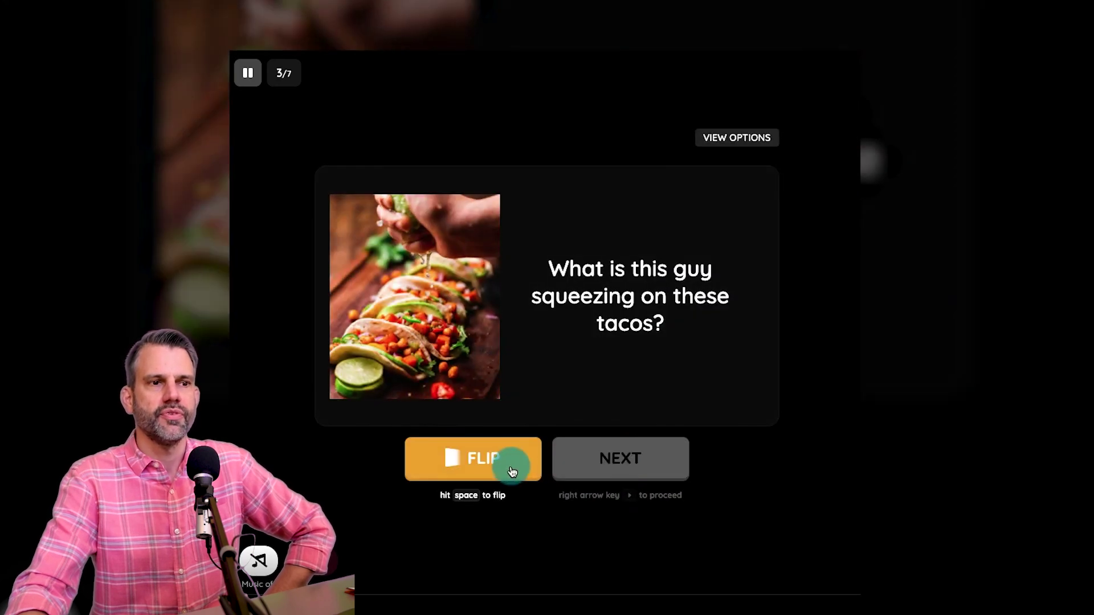
- Go through the study flashcards from the third card, flipping cards to reveal answers and advancing to the sixth
{"action": "left_click", "coordinate": [511, 467]}
{"action": "left_click", "coordinate": [584, 463]}
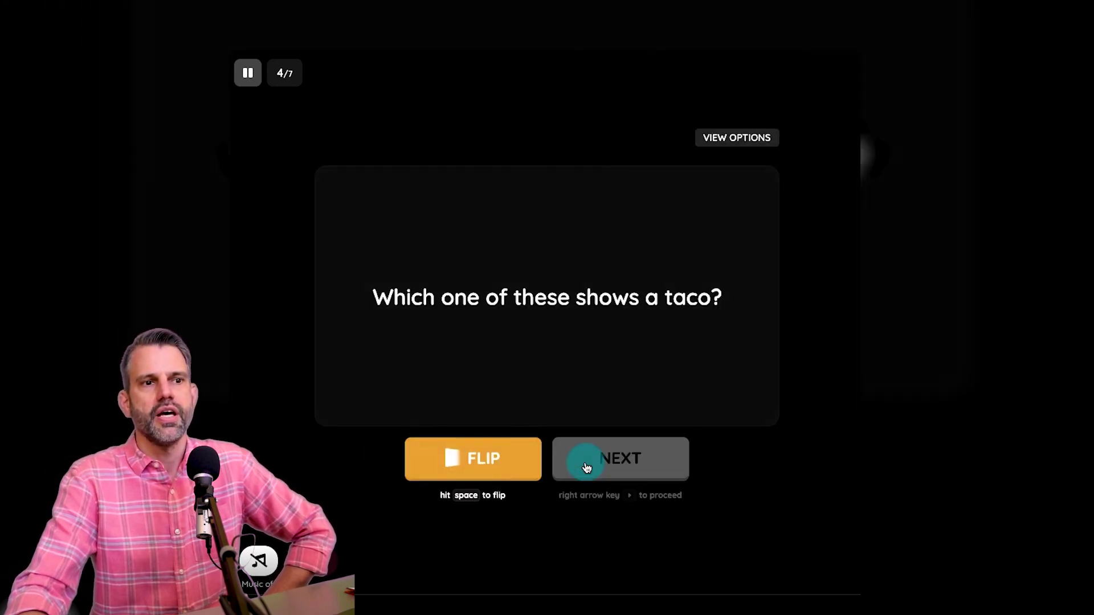
{"action": "left_click", "coordinate": [621, 458]}
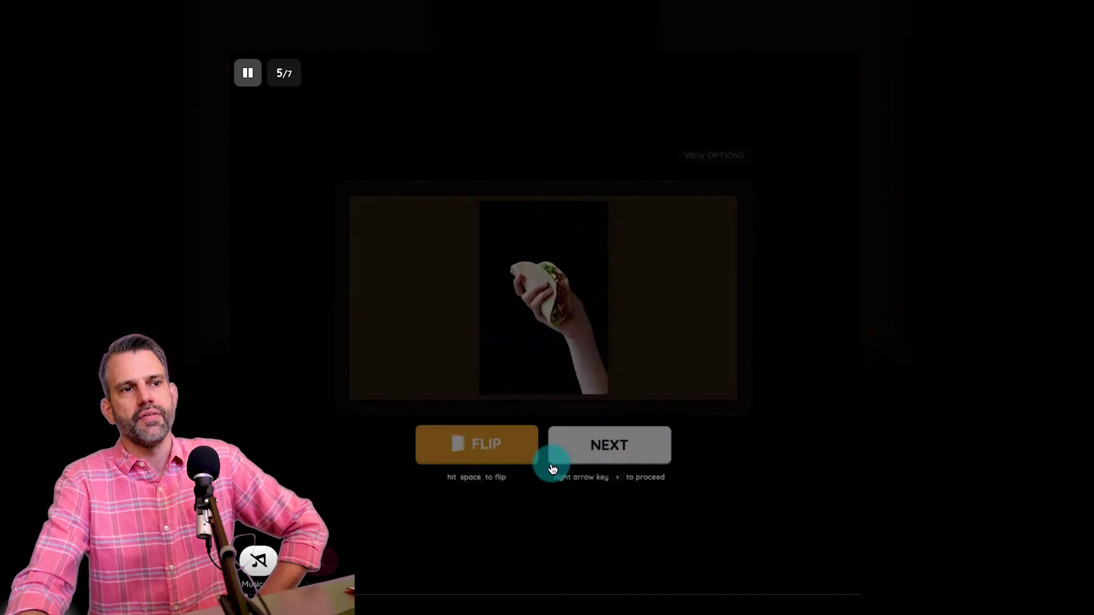
{"action": "left_click", "coordinate": [523, 468]}
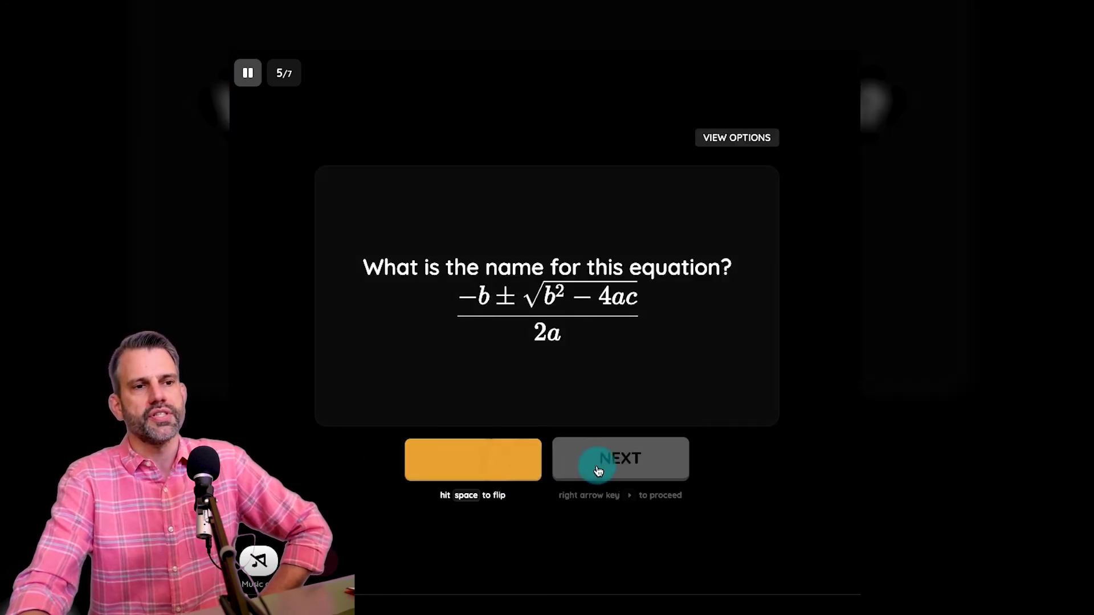
{"action": "left_click", "coordinate": [611, 468]}
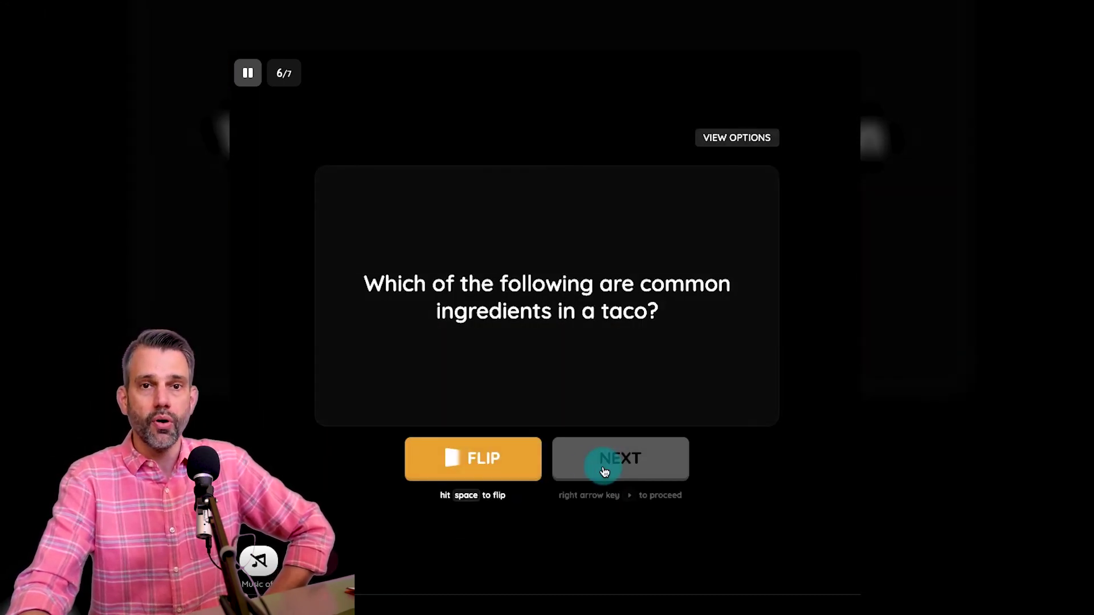
{"action": "left_click", "coordinate": [610, 463]}
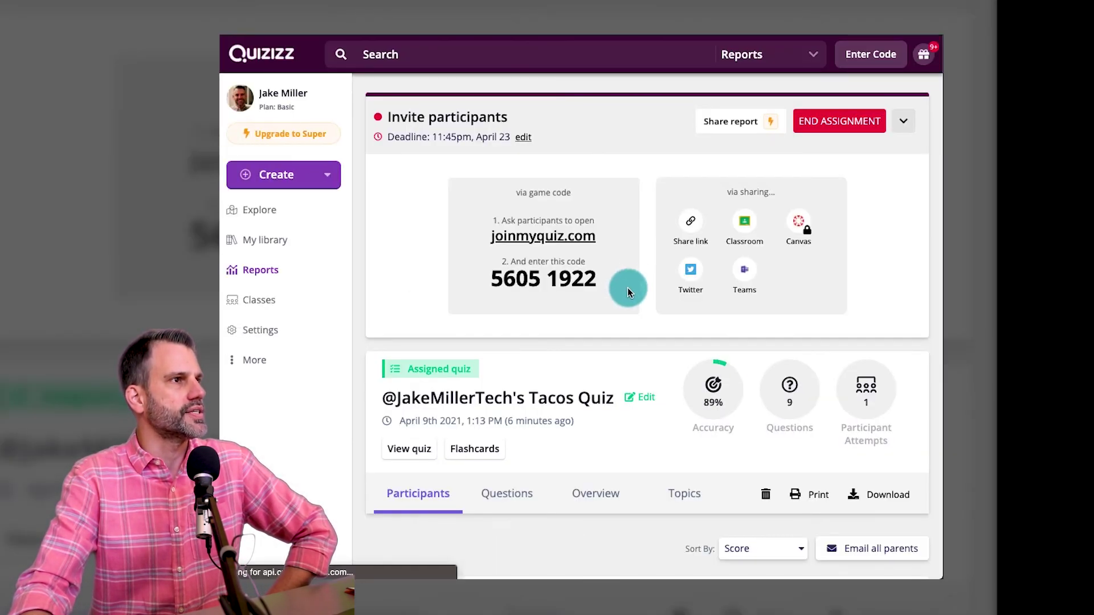
- Open the flashcards from the teacher's Tacos Quiz assignment report and start a re-attempt
{"action": "scroll", "coordinate": [627, 288], "scroll_direction": "down", "scroll_amount": 3}
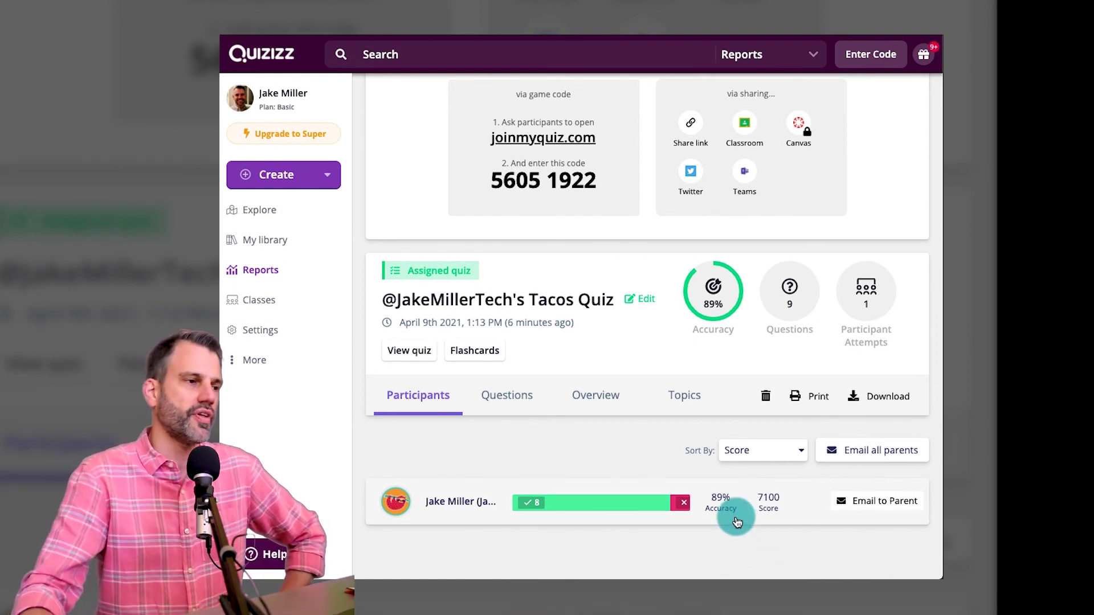
{"action": "left_click", "coordinate": [492, 350]}
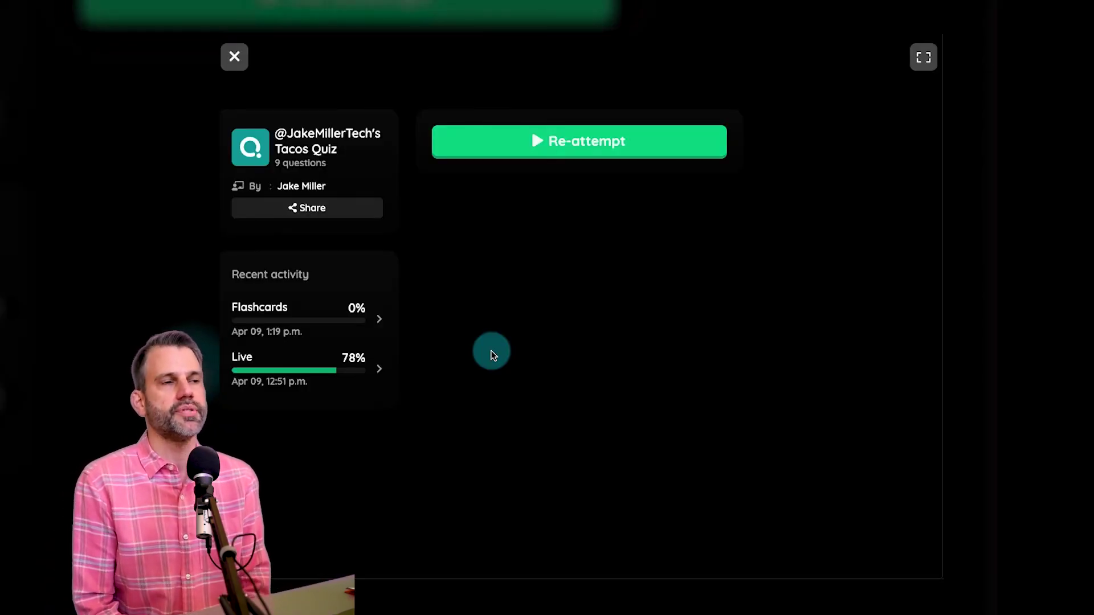
{"action": "left_click", "coordinate": [544, 133]}
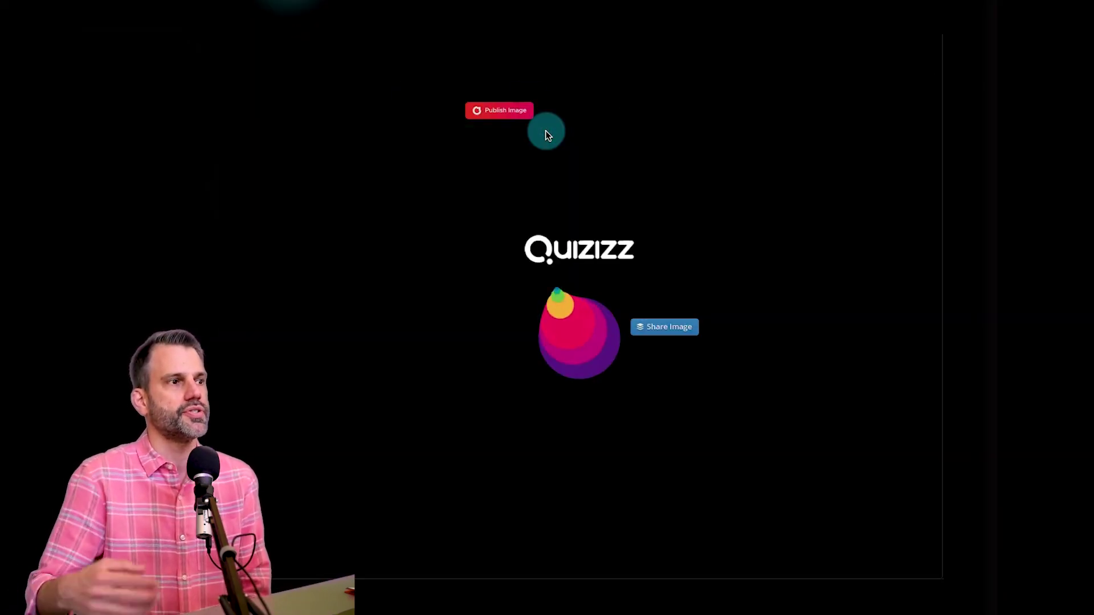